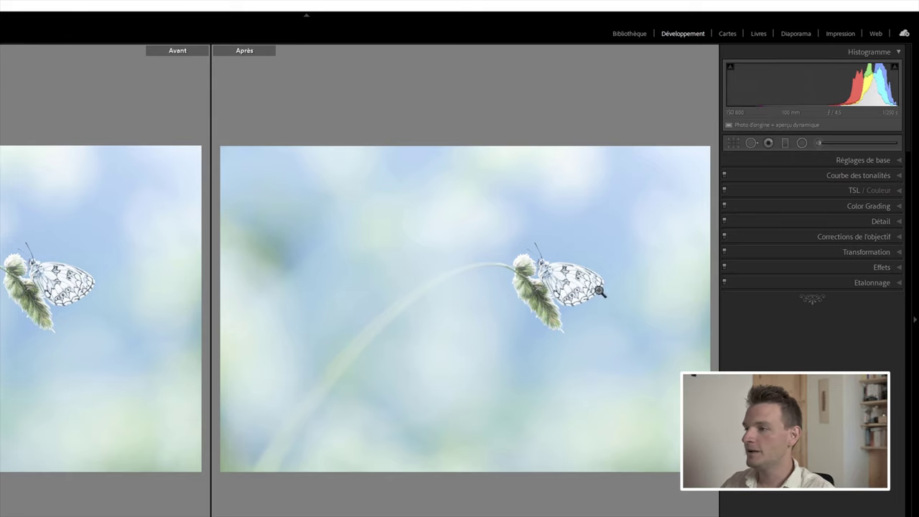
Inspect the butterfly up close, then set Highlights to -100 and Exposure to about -0.31.
click(556, 289)
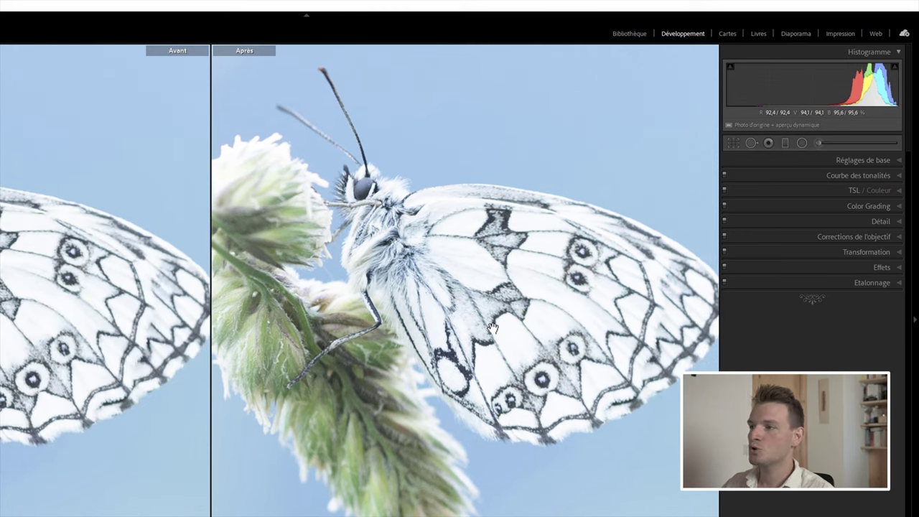
click(493, 328)
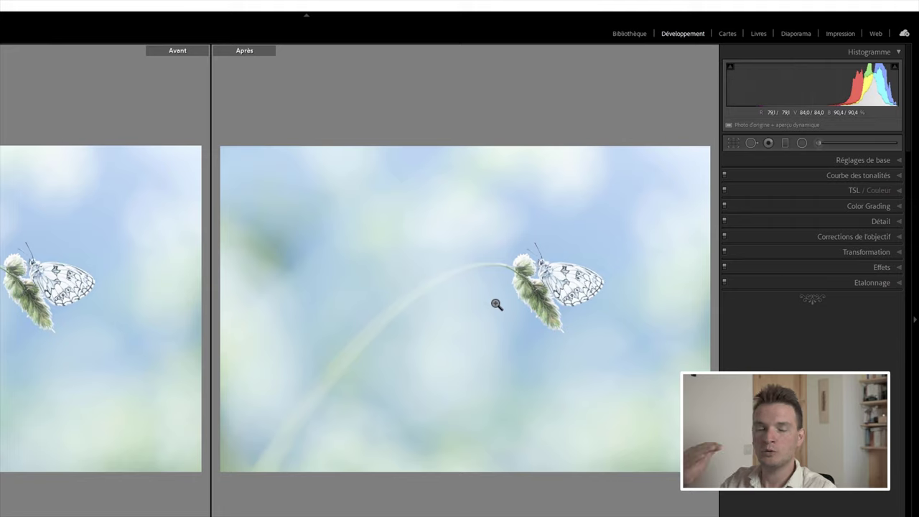
click(846, 160)
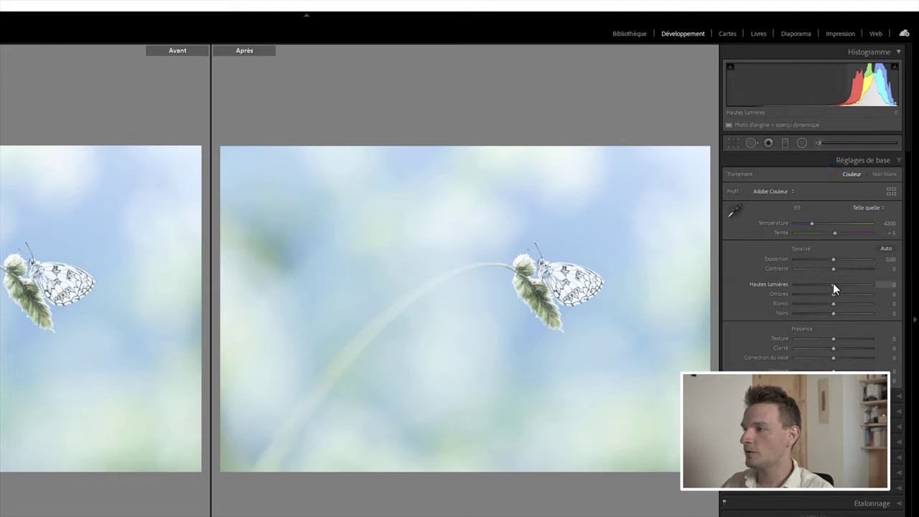
drag(833, 285, 777, 286)
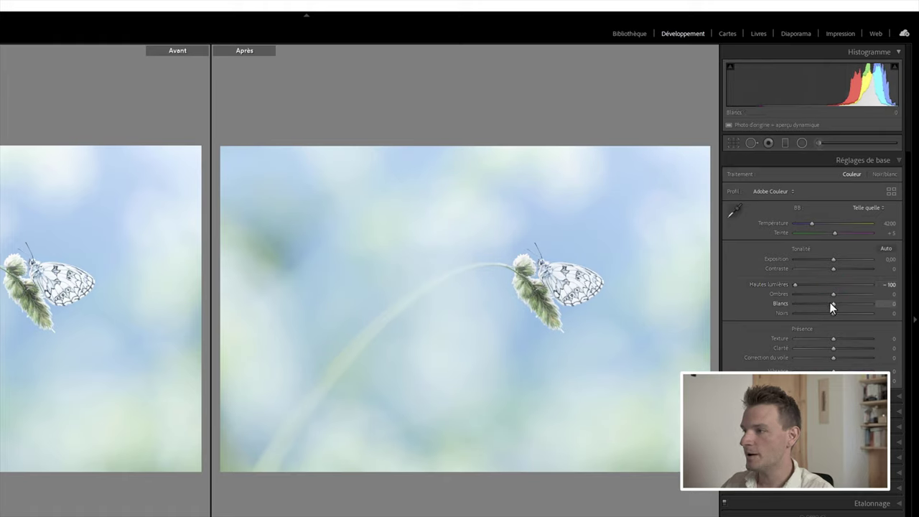
drag(834, 258, 831, 260)
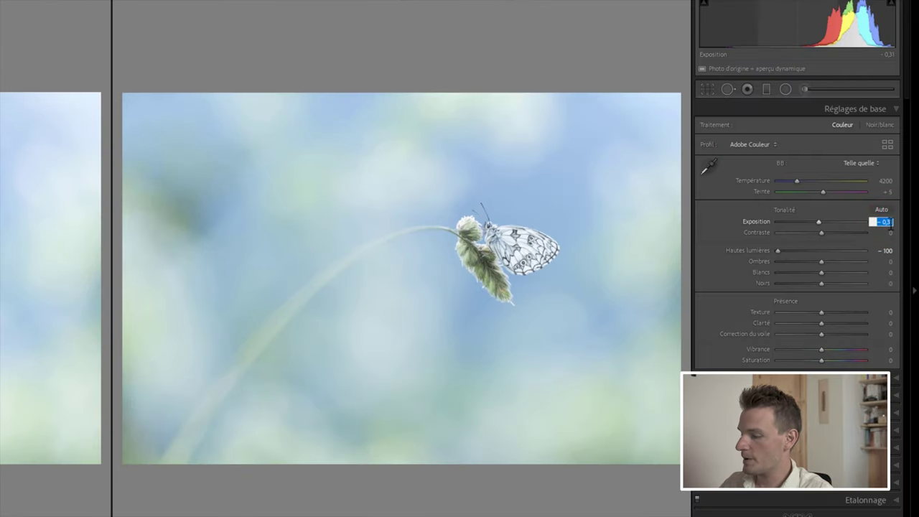
Set Exposure to -0.20 and deepen Blacks to -26.
text(0)
text(-0,2)
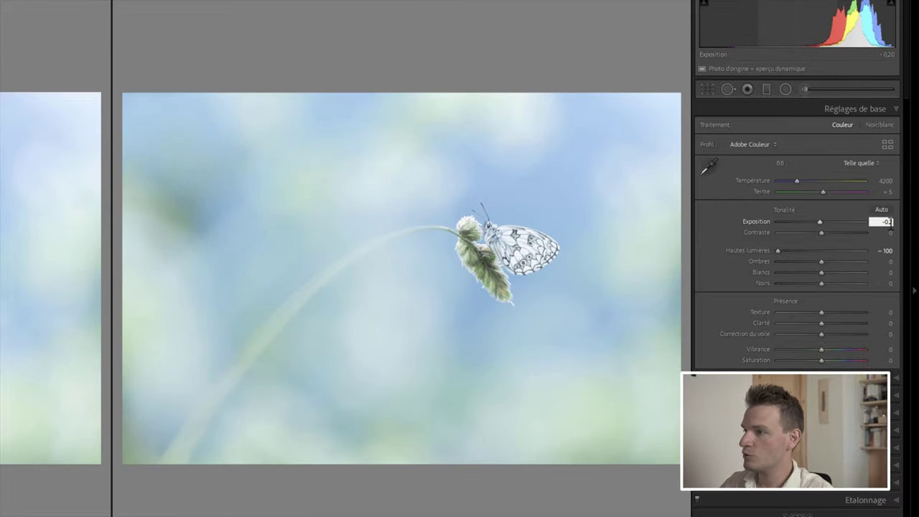
key(Return)
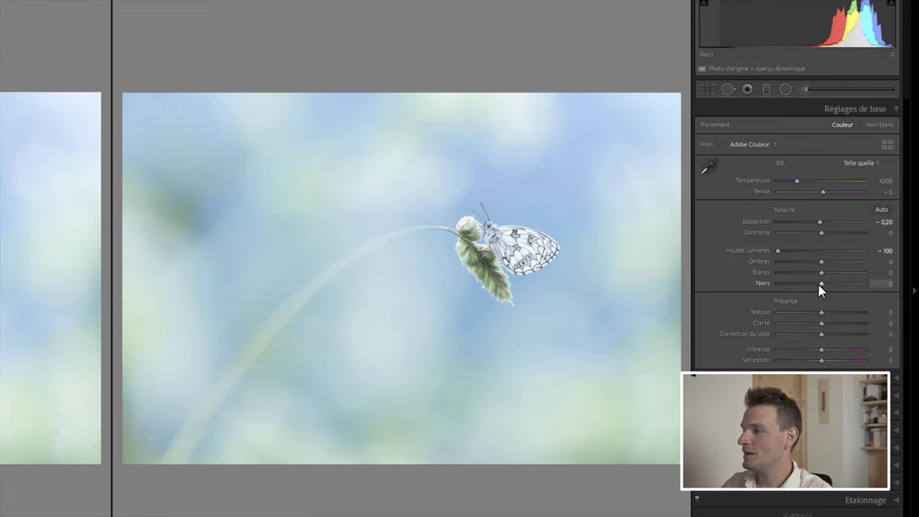
drag(819, 283, 809, 283)
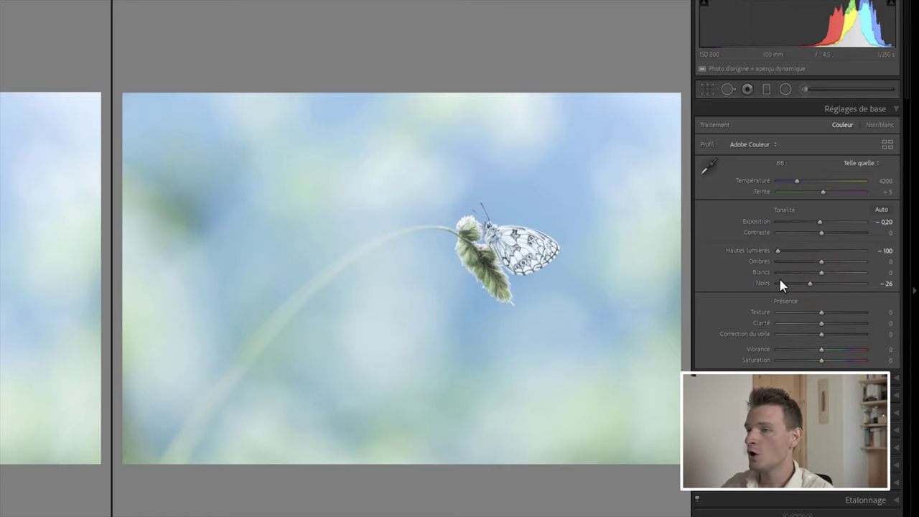
Zoom in and pan to check the butterfly's wing and head detail.
click(539, 261)
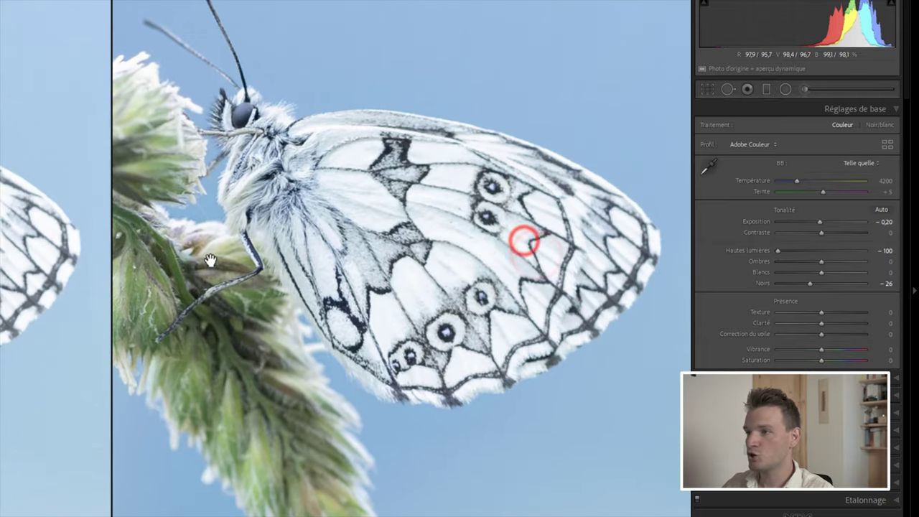
drag(361, 198, 471, 277)
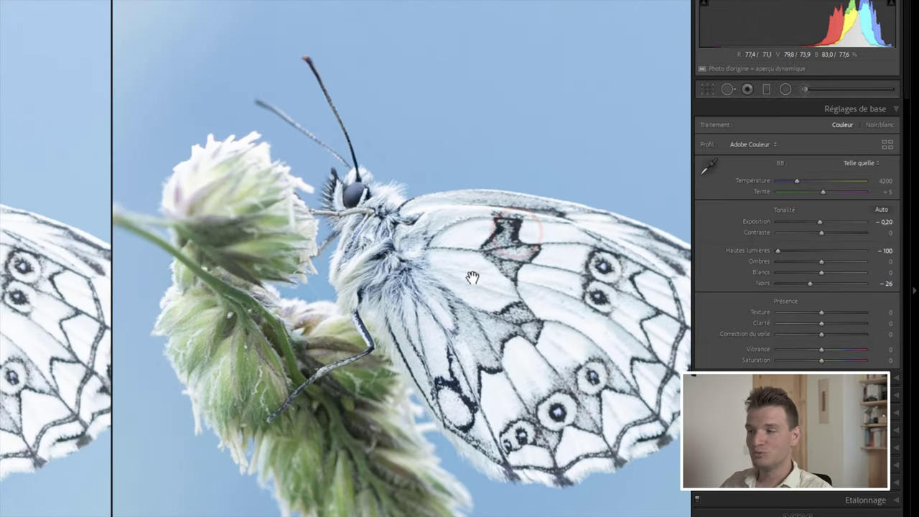
click(473, 278)
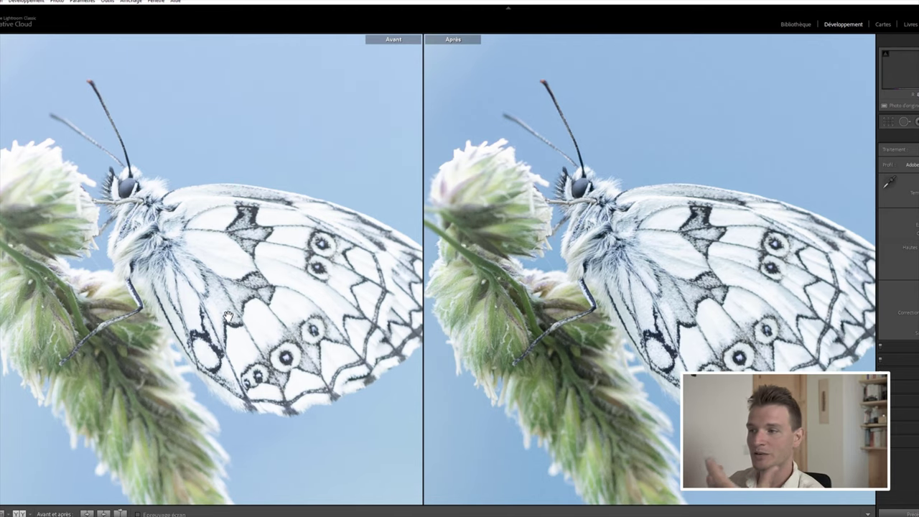
drag(700, 321, 675, 321)
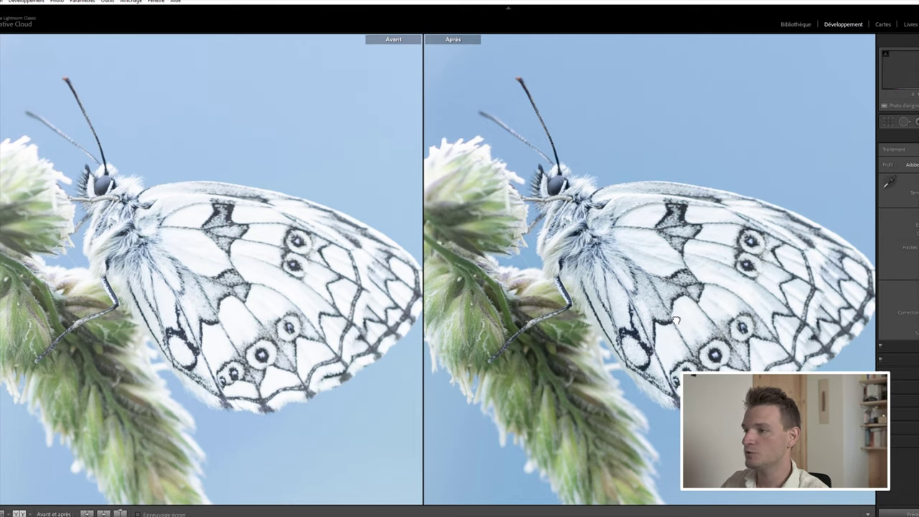
click(675, 321)
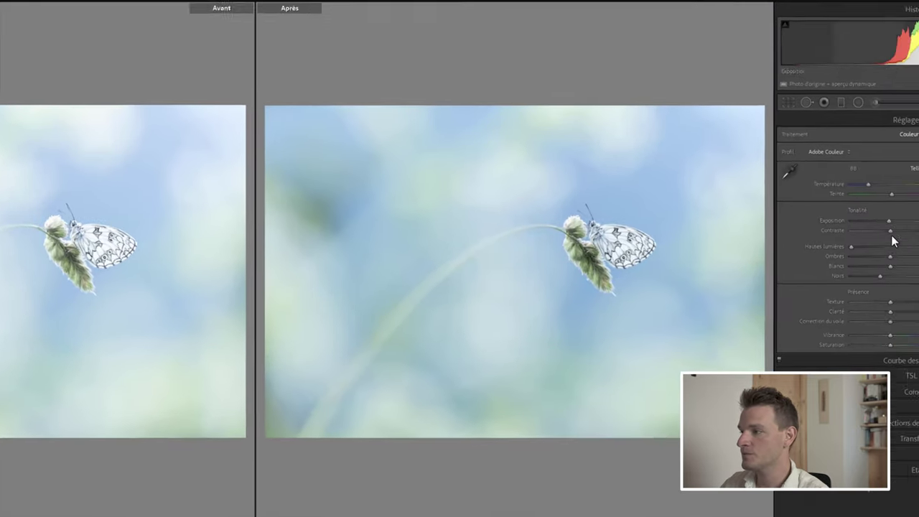
Raise Shadows to +33 and Whites to +30.
mouse_move(823, 257)
mouse_down()
mouse_move(845, 264)
mouse_move(836, 264)
mouse_up()
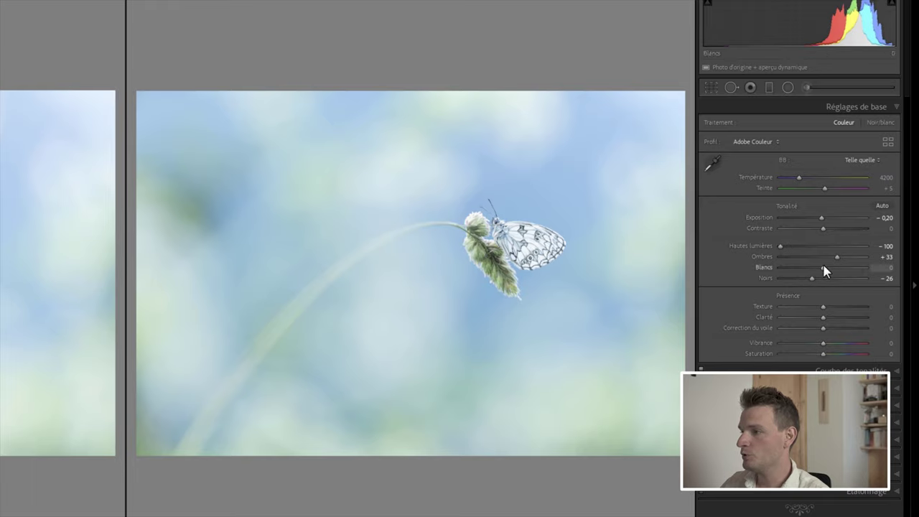
drag(823, 267, 837, 269)
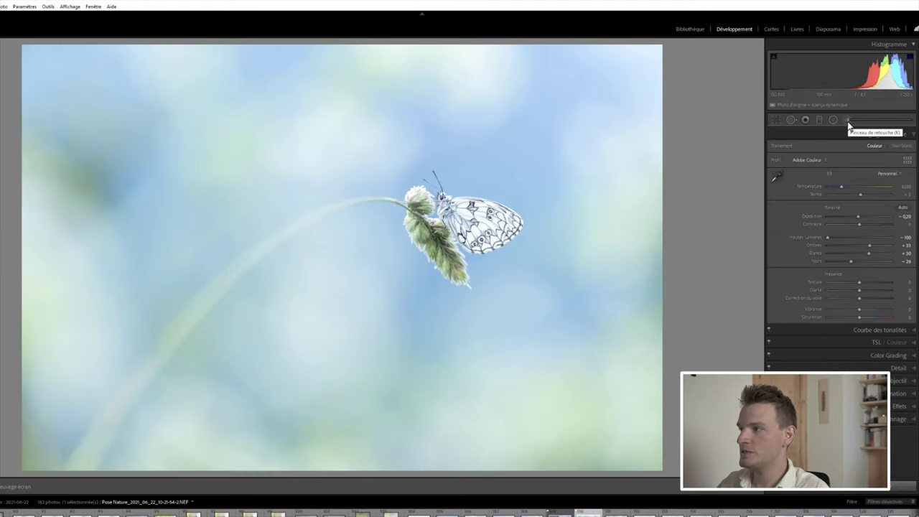
Paint an Adjustment Brush mask on the upper-left background with Shadows and Blacks at +100.
click(848, 122)
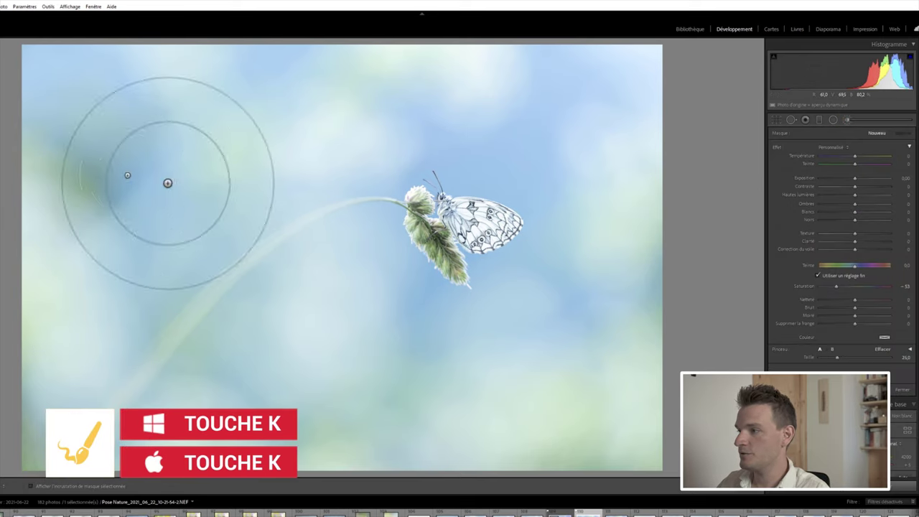
double_click(810, 286)
drag(78, 172, 79, 148)
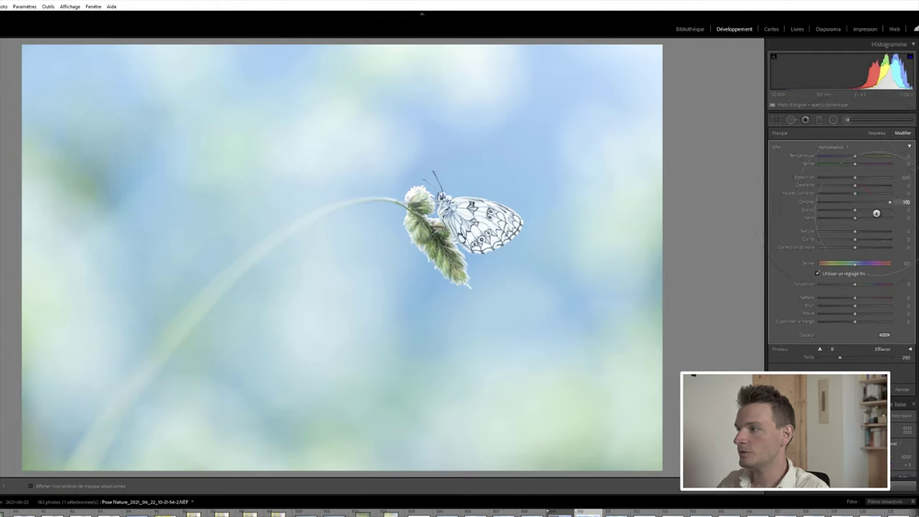
drag(870, 216, 873, 216)
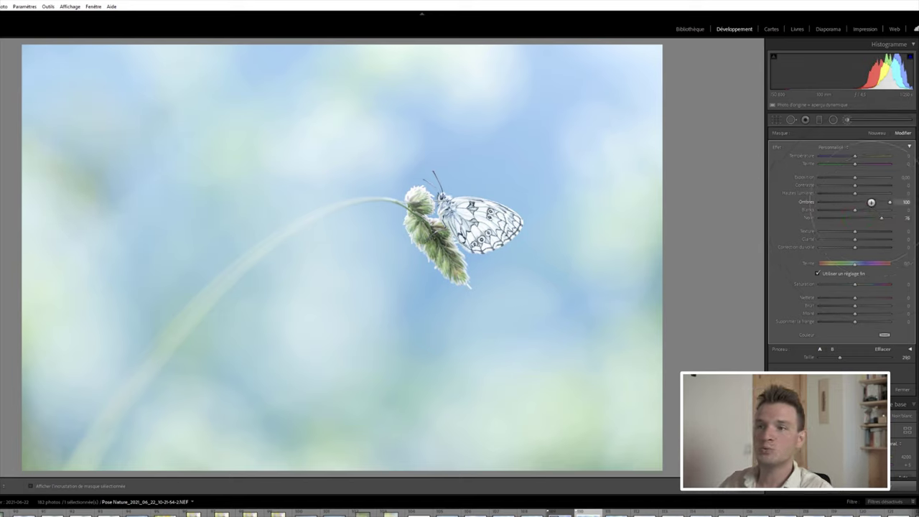
mouse_move(39, 438)
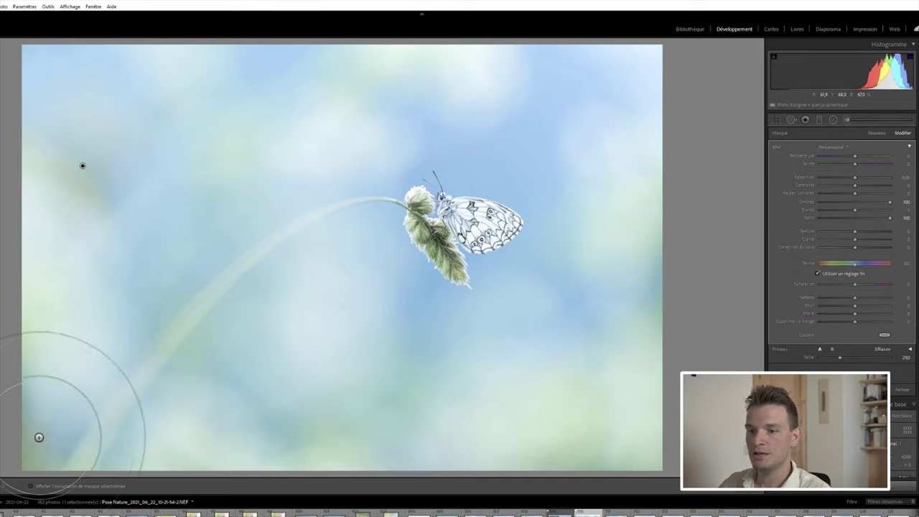
Extend the brightening mask along the bottom-left and bottom edges.
scroll(29, 441, down, 4)
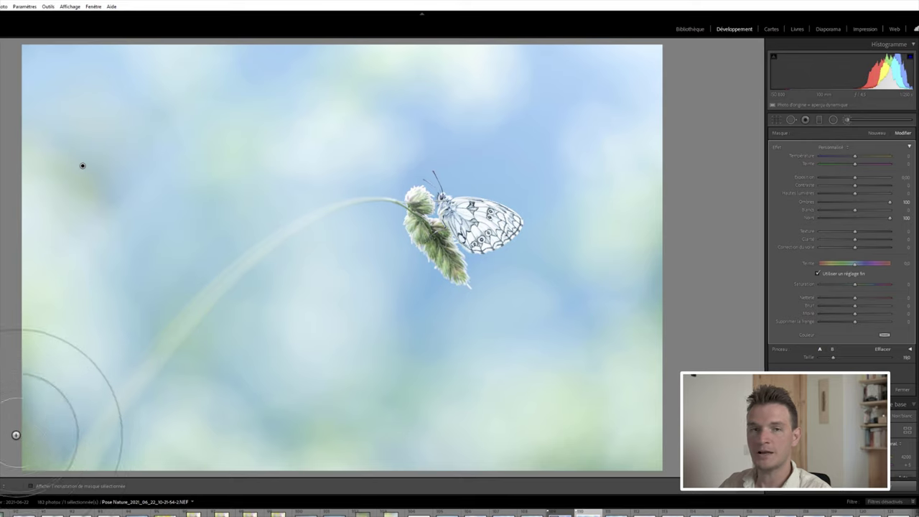
mouse_move(21, 438)
mouse_down()
mouse_move(58, 475)
mouse_move(10, 431)
mouse_move(82, 471)
mouse_move(10, 425)
mouse_move(68, 466)
mouse_move(45, 476)
mouse_move(17, 466)
mouse_move(19, 455)
mouse_move(55, 447)
mouse_up()
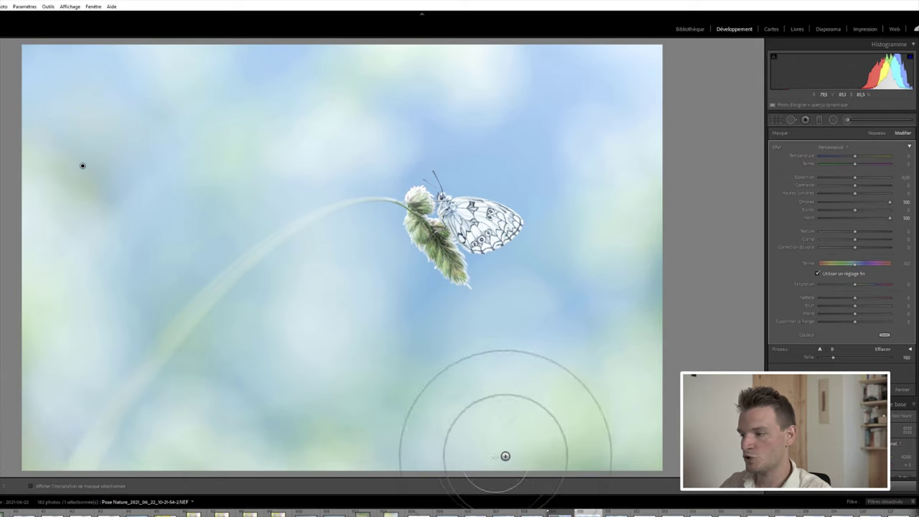
click(645, 462)
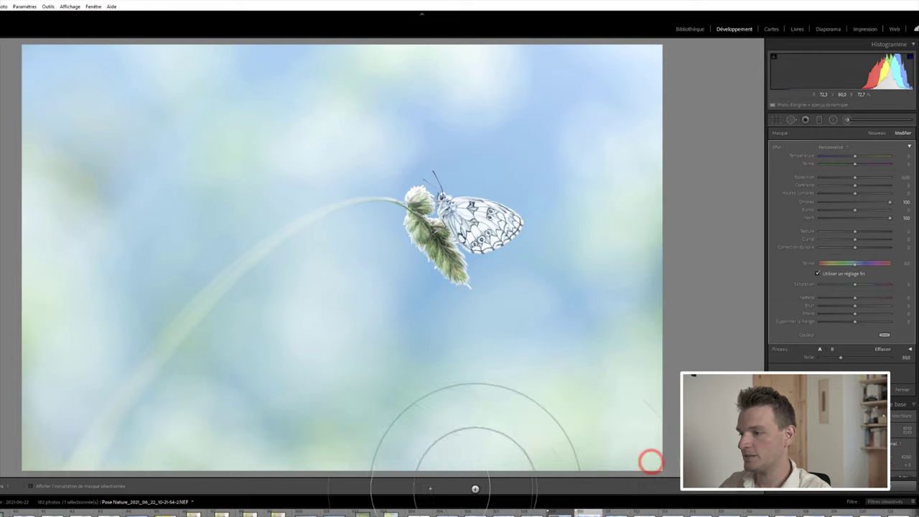
drag(677, 472, 588, 472)
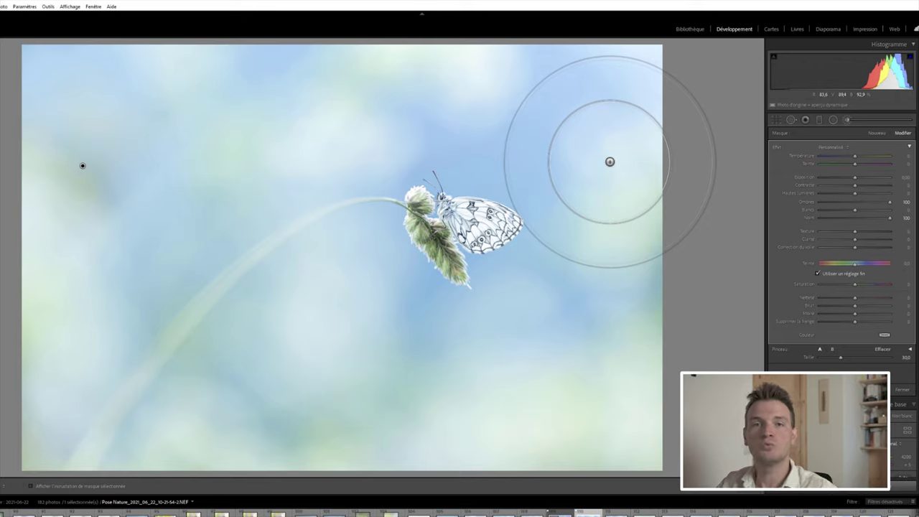
Paint a new brush mask over the butterfly's body and wings.
click(846, 121)
click(847, 120)
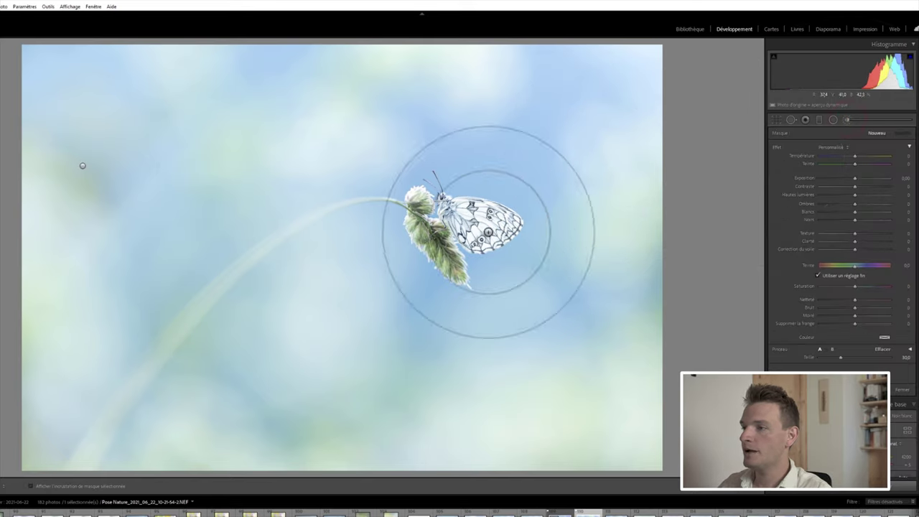
click(487, 214)
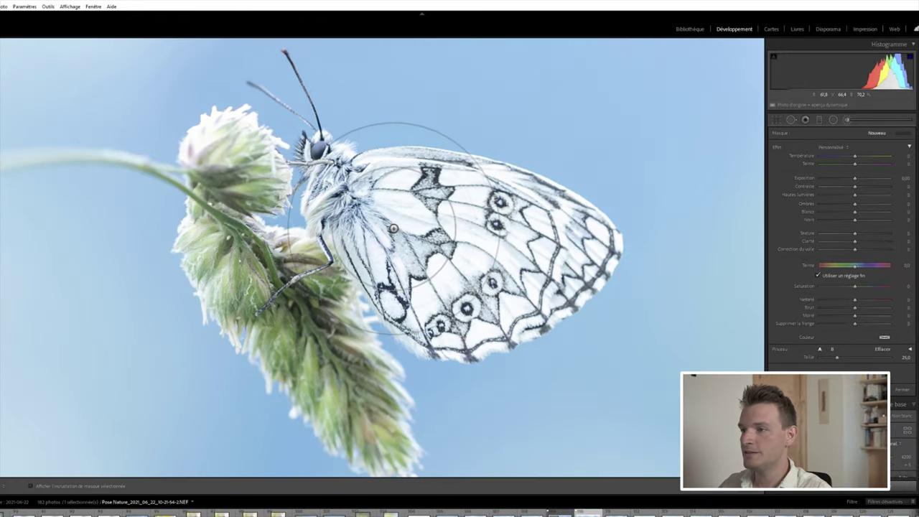
click(334, 185)
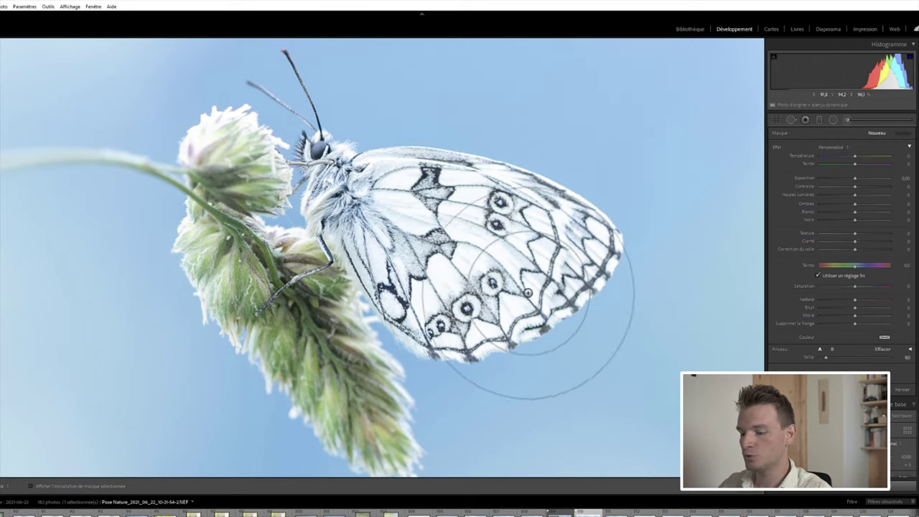
mouse_move(528, 293)
mouse_down()
mouse_move(400, 199)
mouse_move(489, 322)
mouse_up()
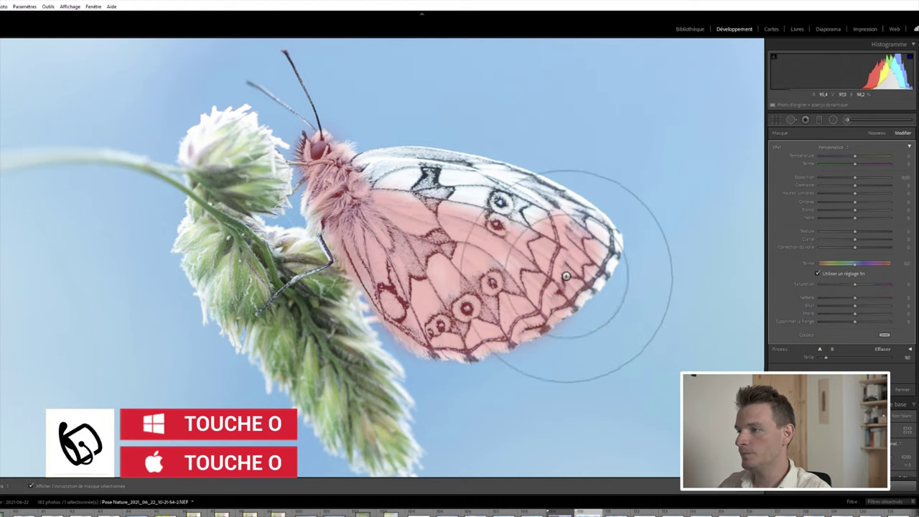
mouse_move(567, 205)
mouse_down()
mouse_move(557, 228)
mouse_move(272, 120)
mouse_up()
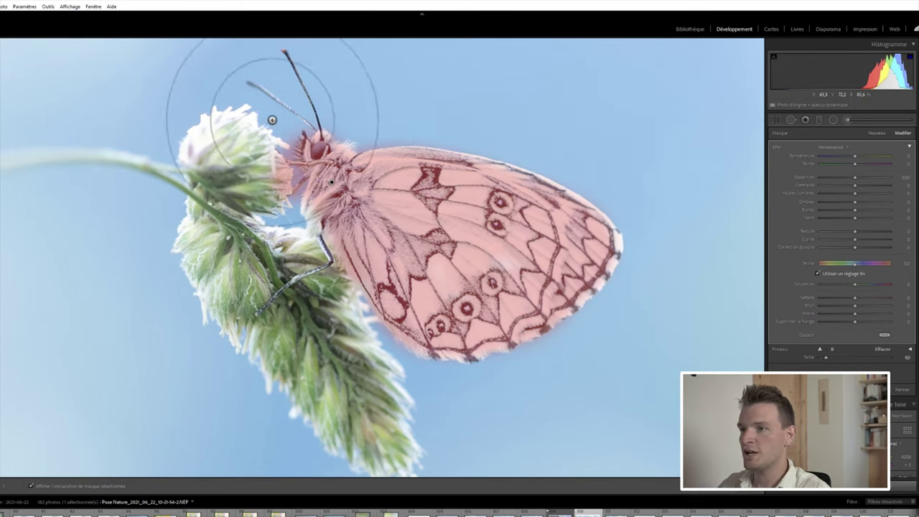
Erase mask spill from the flower head and sky near the head, then hide the overlay.
key(alt)
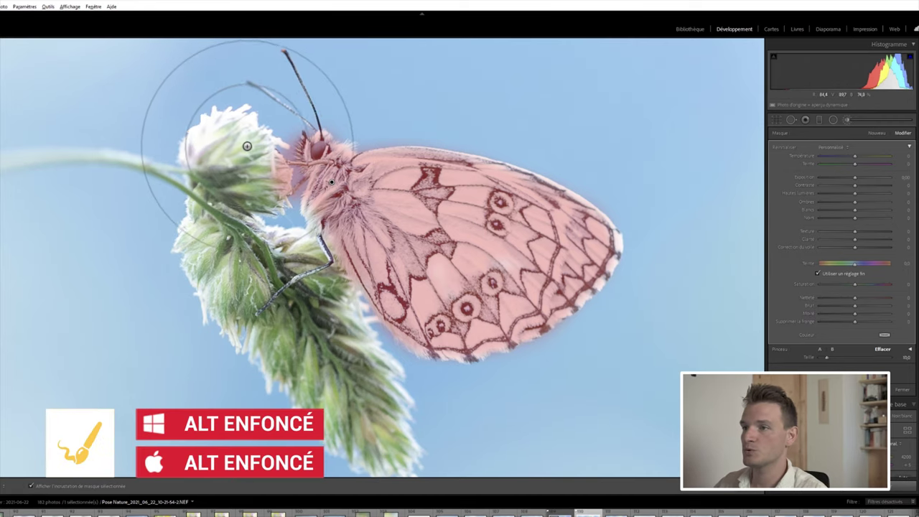
drag(280, 141, 270, 163)
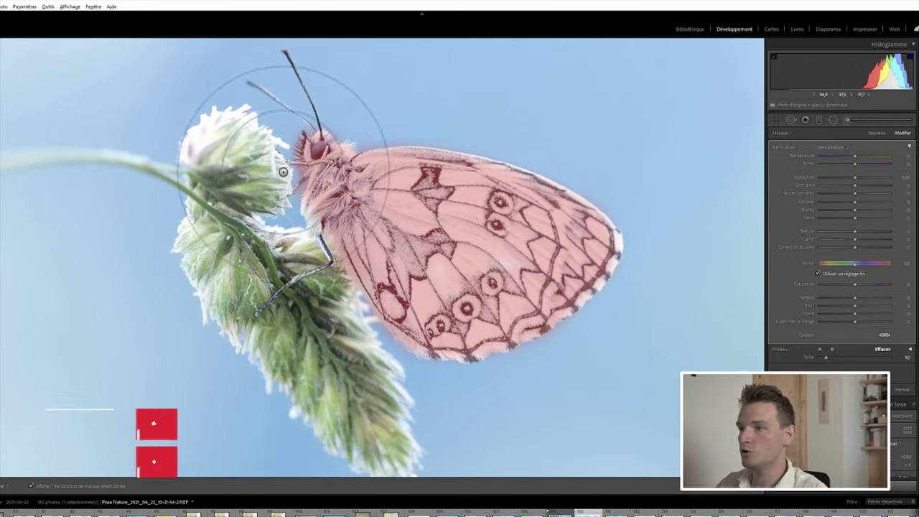
drag(335, 110, 357, 134)
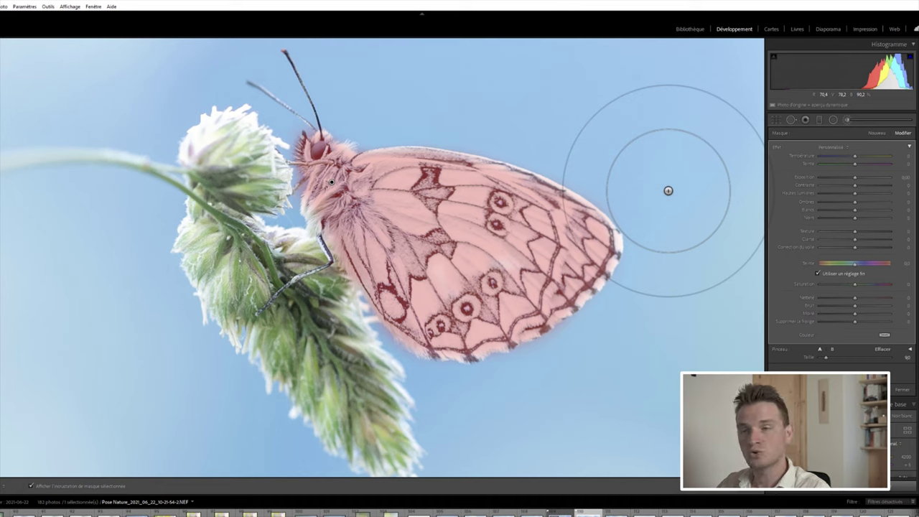
key(o)
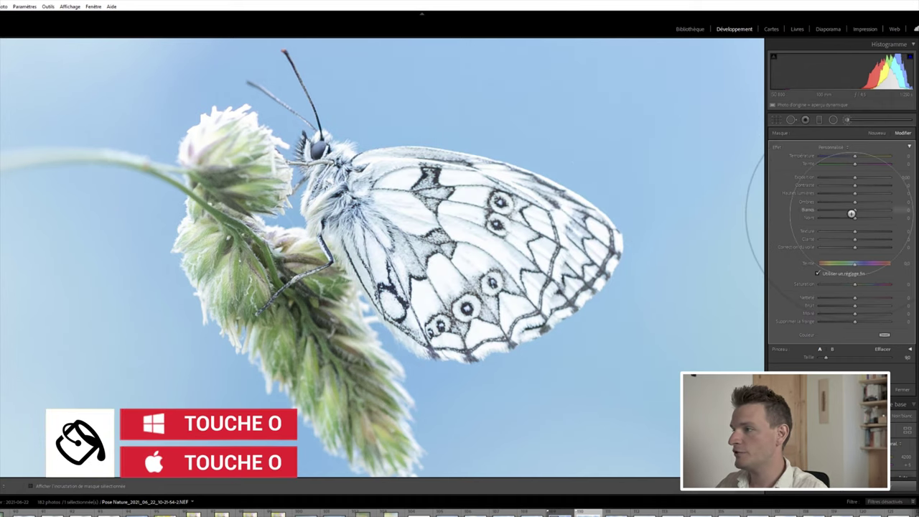
Deepen the butterfly mask's Blacks to −41 and leave its Contrast at 0.
drag(849, 217, 840, 218)
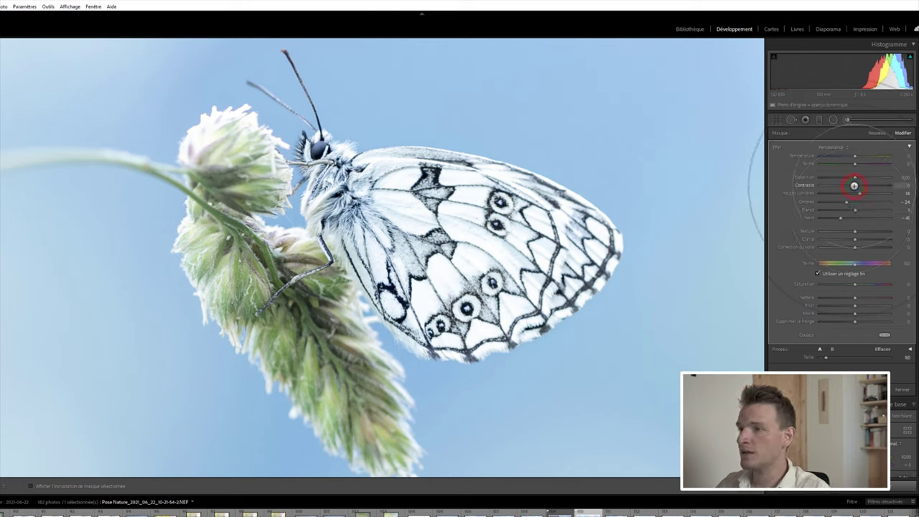
drag(854, 186, 865, 185)
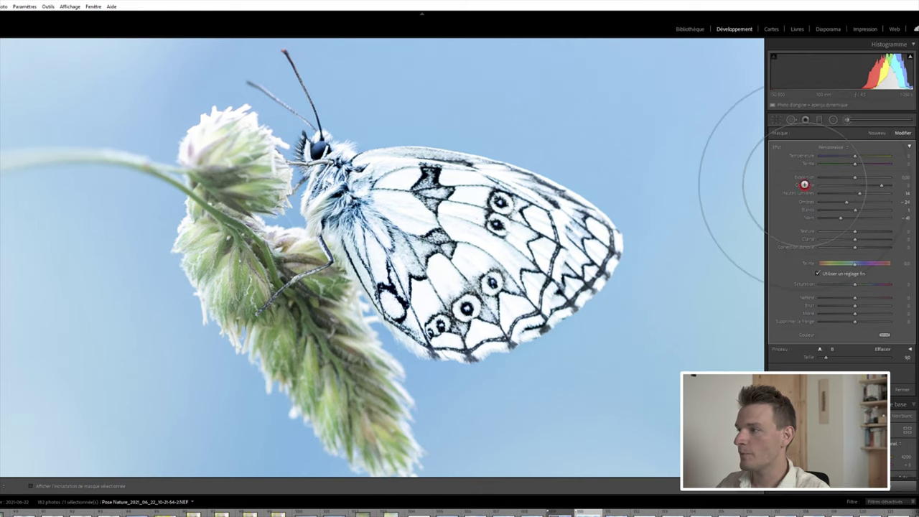
double_click(804, 185)
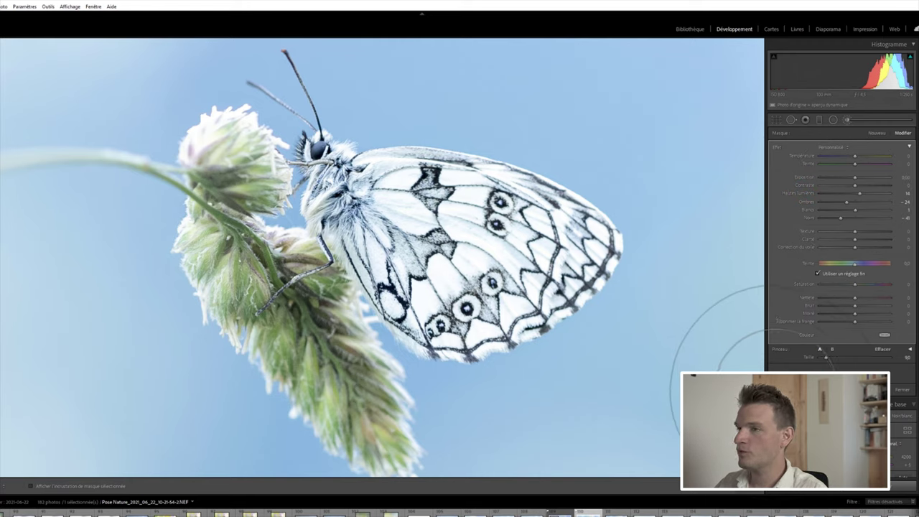
Compare with the original, undo a stray grass stroke, and return to basic settings.
key(backslash)
key(backslash)
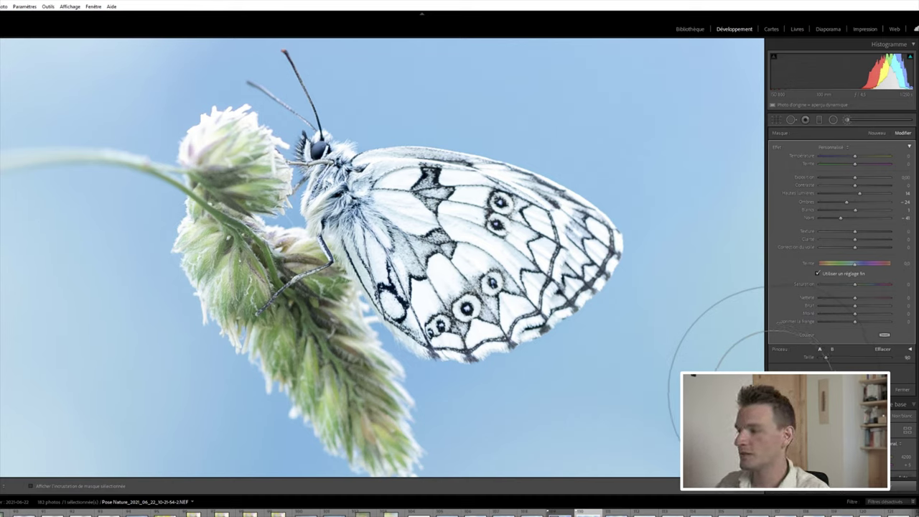
key(backslash)
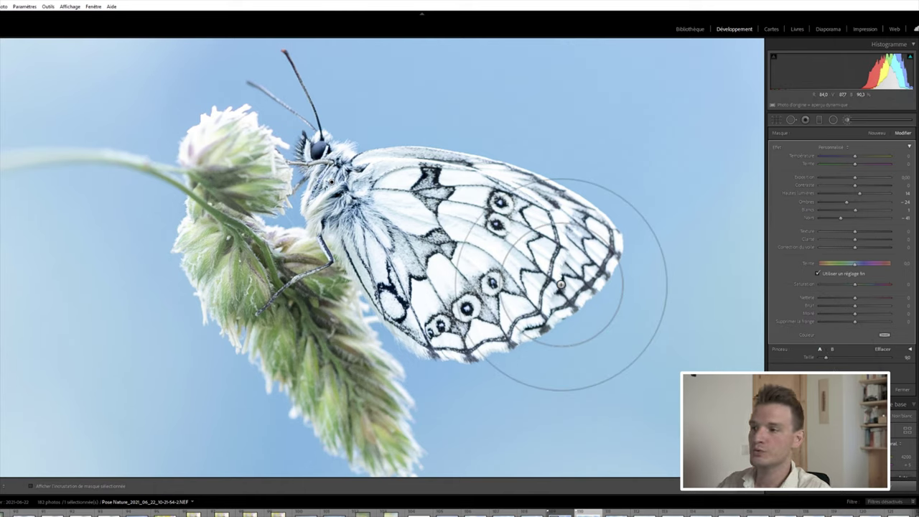
mouse_move(325, 329)
mouse_down()
mouse_move(250, 290)
mouse_move(313, 346)
mouse_up()
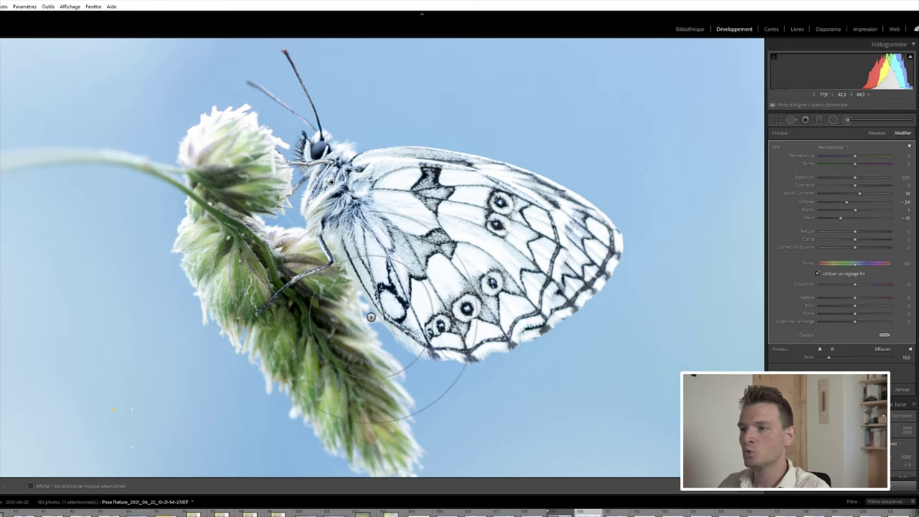
key(ctrl+z)
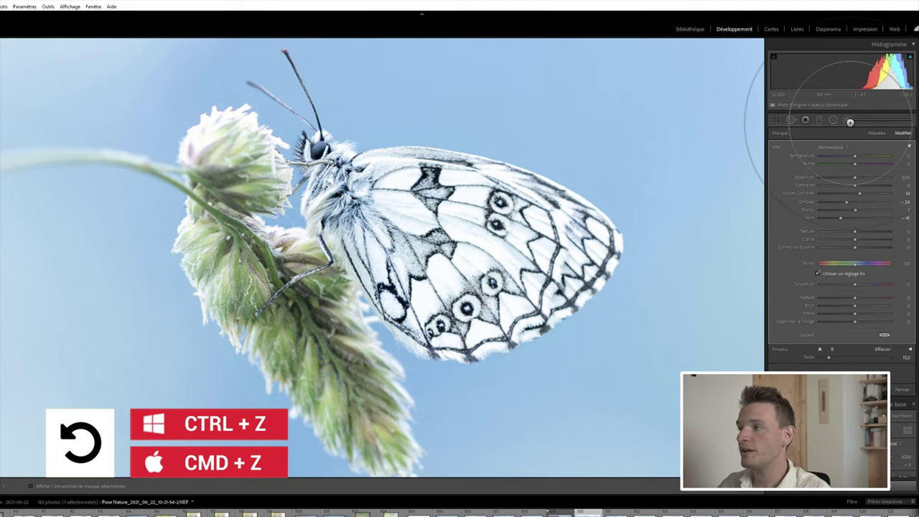
click(849, 122)
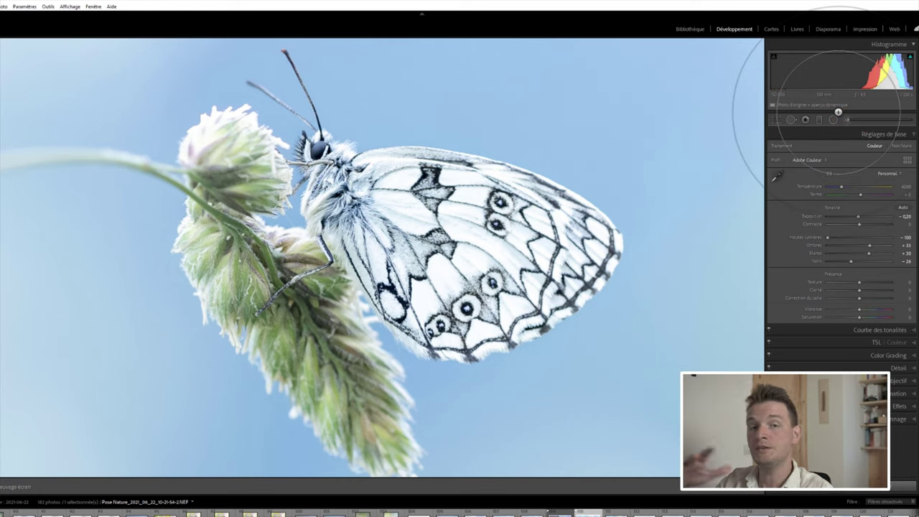
Paint a new mask over the grass flower head with Shadows −14 and Blacks −8.
click(848, 119)
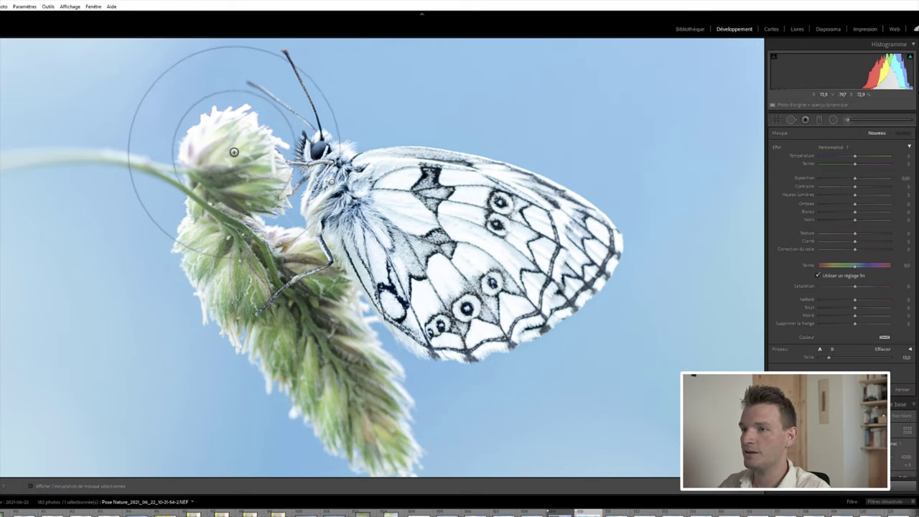
mouse_move(226, 148)
mouse_down()
mouse_move(212, 169)
mouse_move(342, 383)
mouse_move(281, 313)
mouse_up()
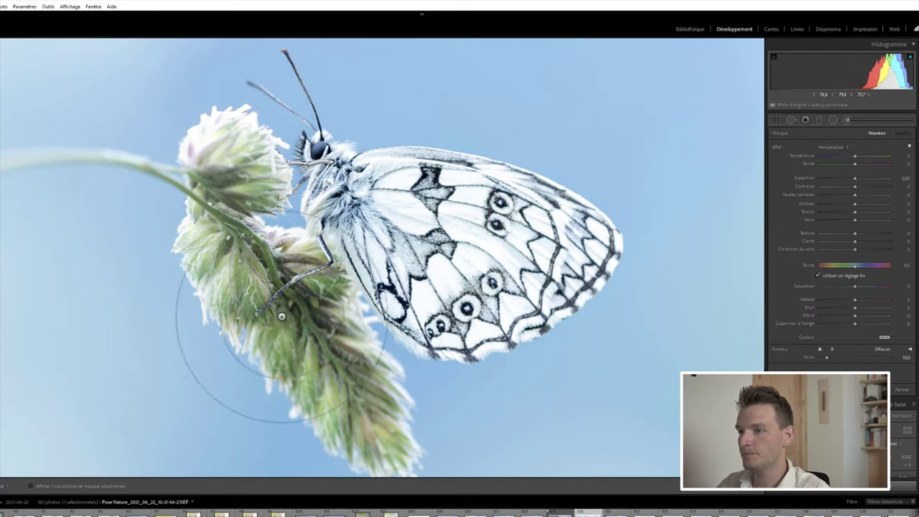
drag(852, 200, 850, 217)
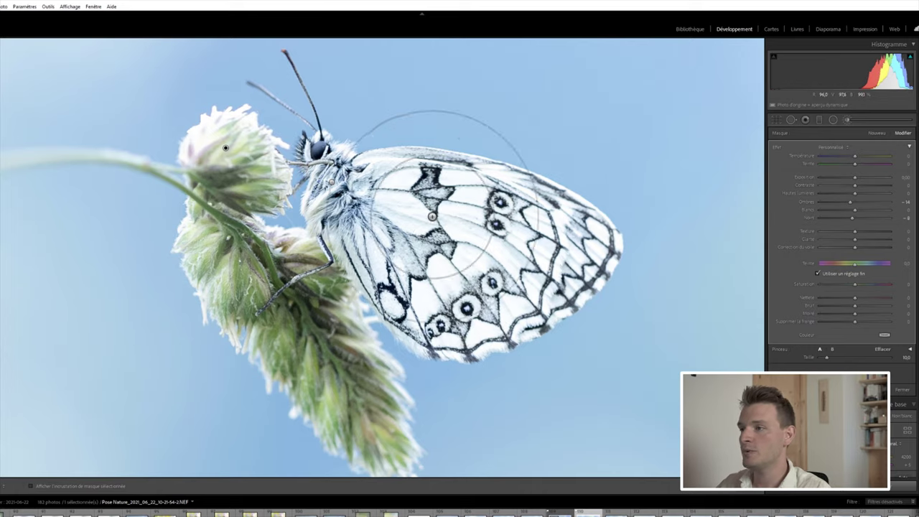
key(z)
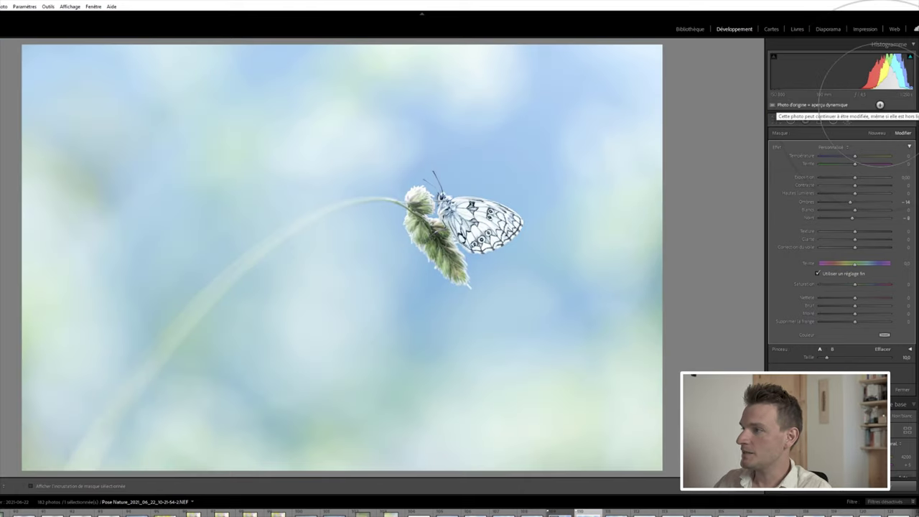
Try a cooler Temperature of 3625, then reset it back to 4200.
click(848, 119)
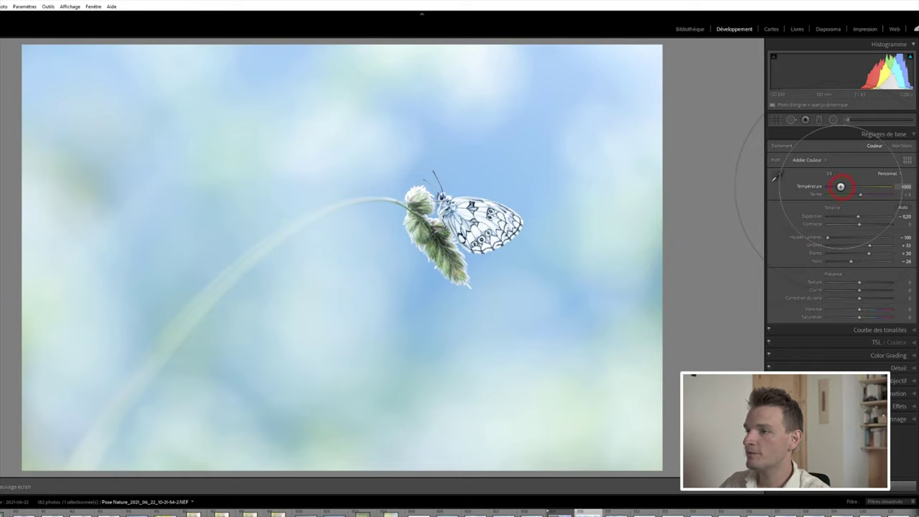
drag(840, 187, 838, 184)
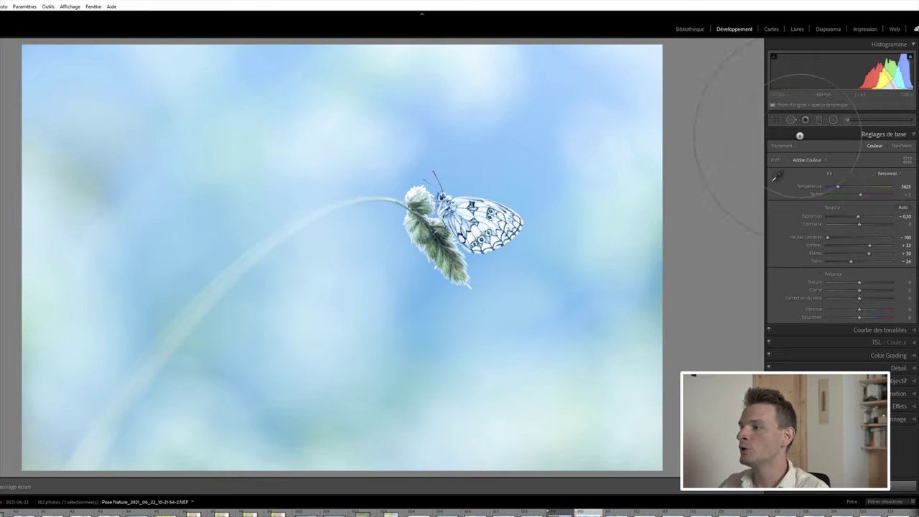
double_click(812, 187)
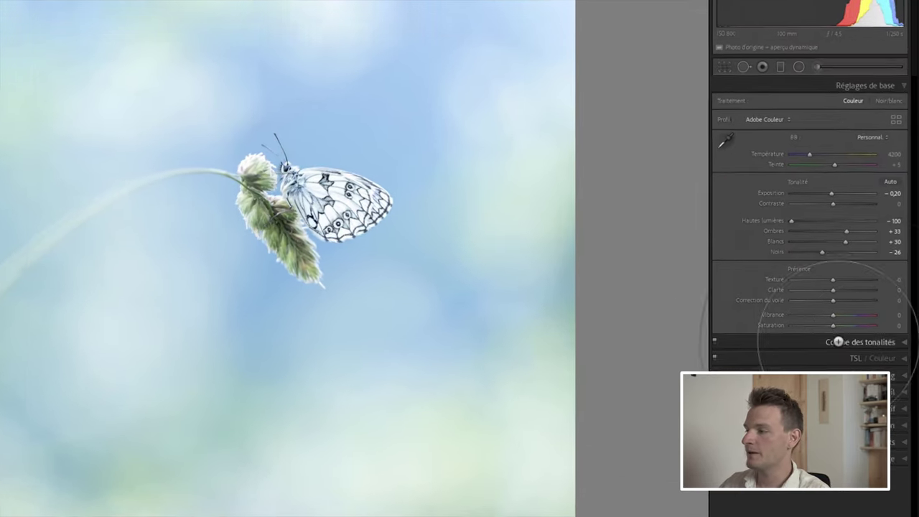
Tint the Color Grading midtones toward blue with saturation 30.
click(904, 380)
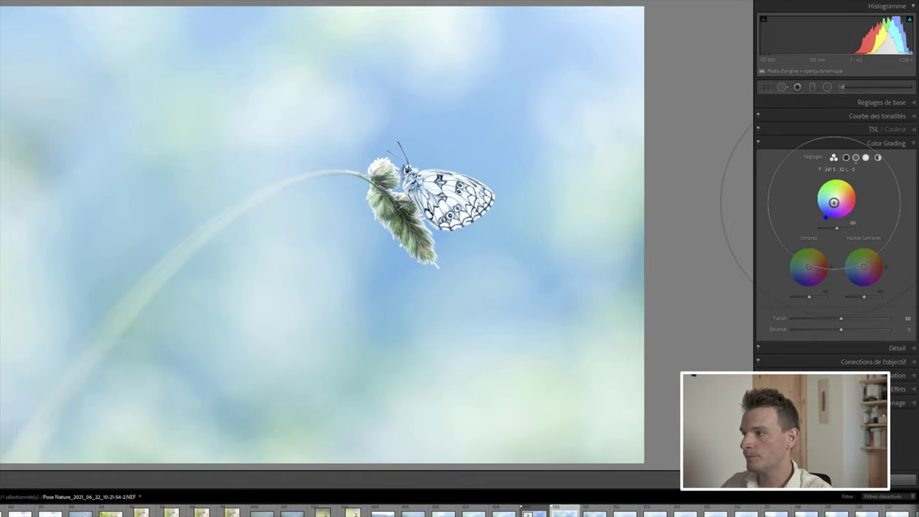
drag(833, 203, 826, 203)
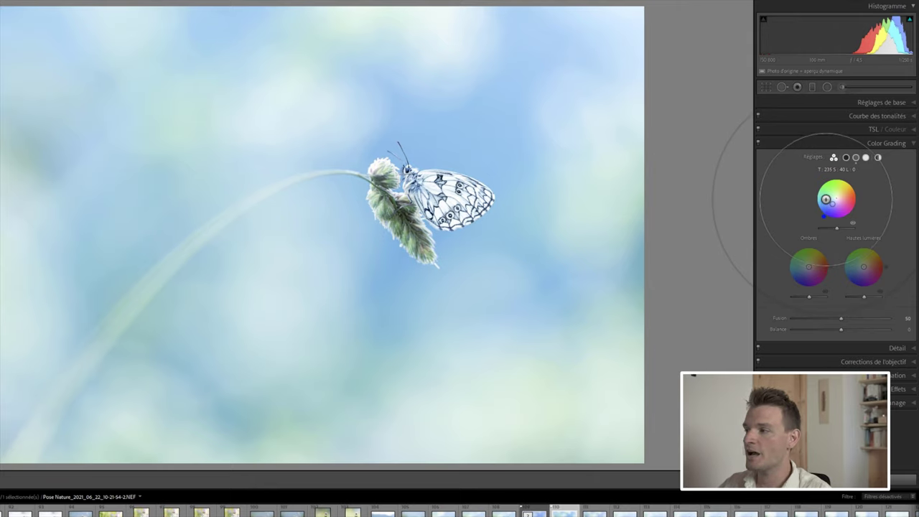
drag(835, 202, 831, 204)
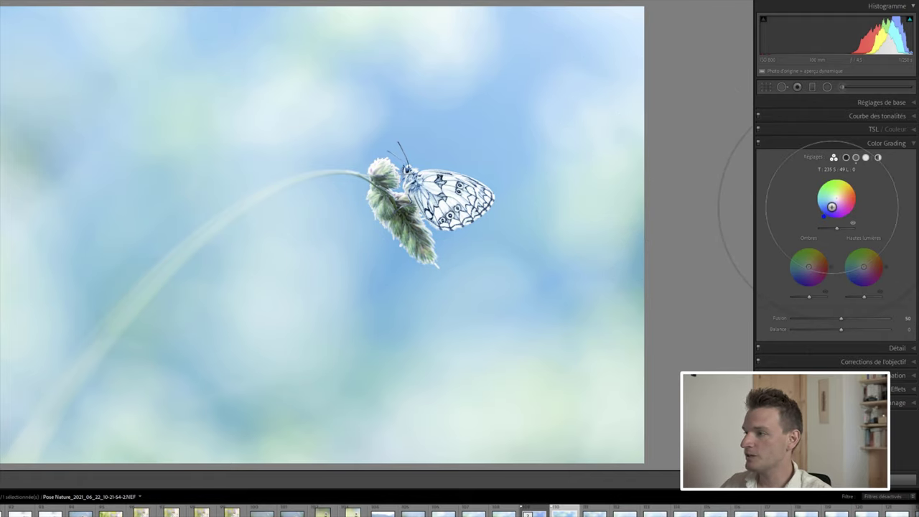
drag(832, 204, 834, 201)
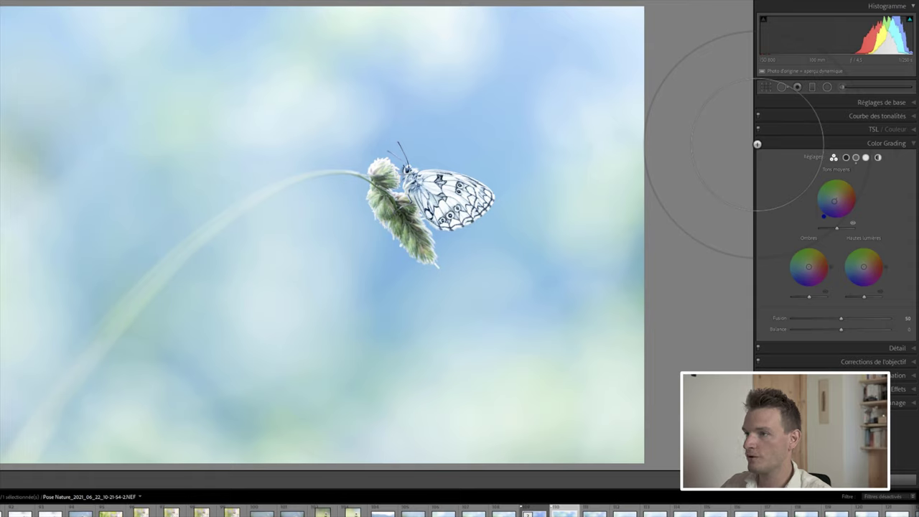
click(757, 144)
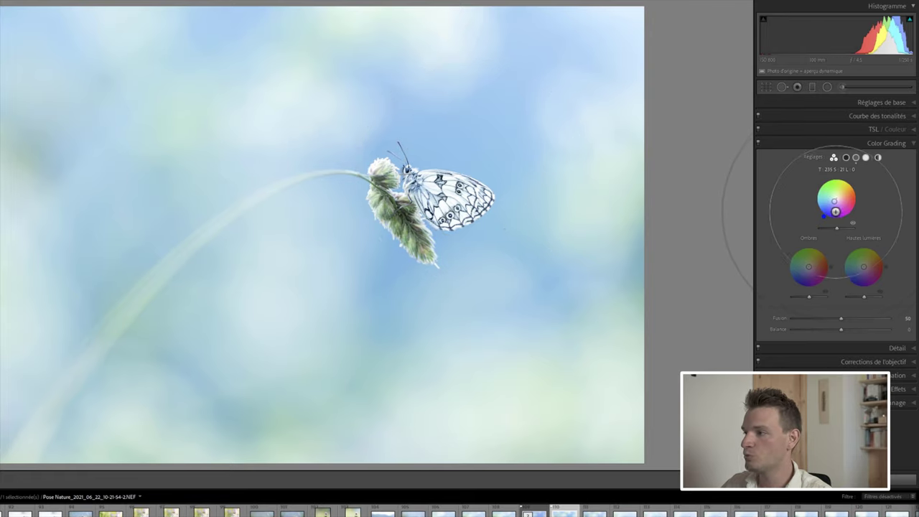
Fine-tune the midtone luminance and toggle Color Grading off and on to compare.
drag(836, 228, 820, 228)
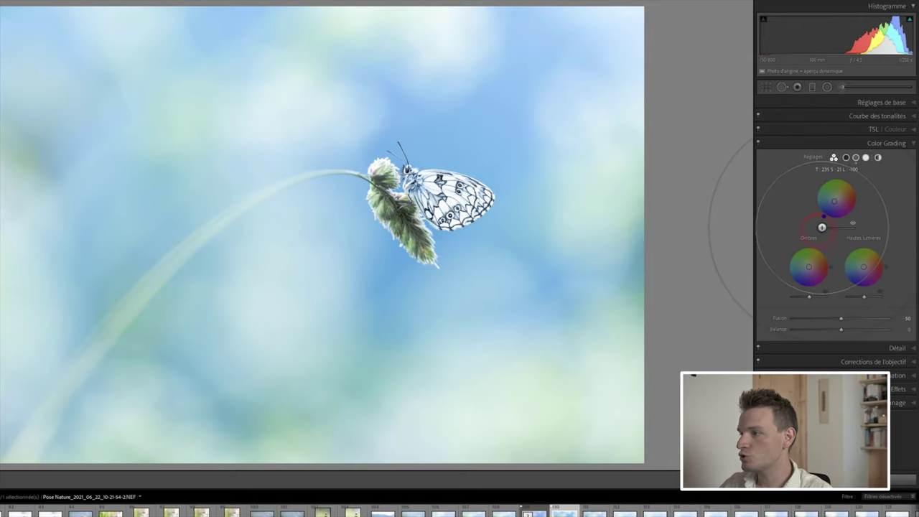
drag(823, 222, 835, 225)
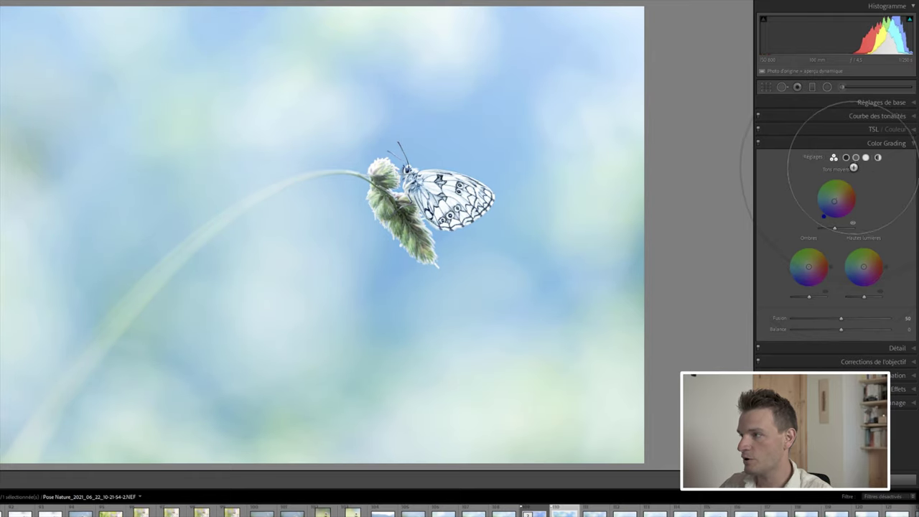
drag(835, 225, 835, 226)
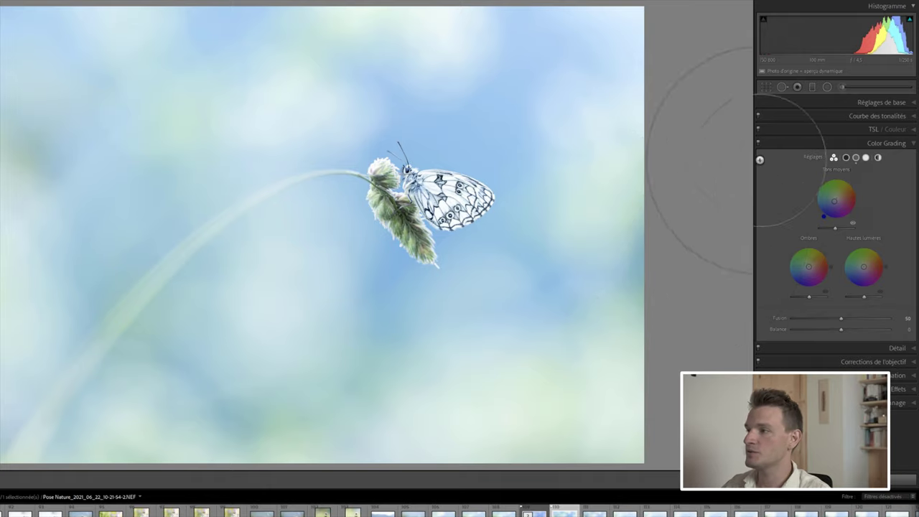
click(758, 145)
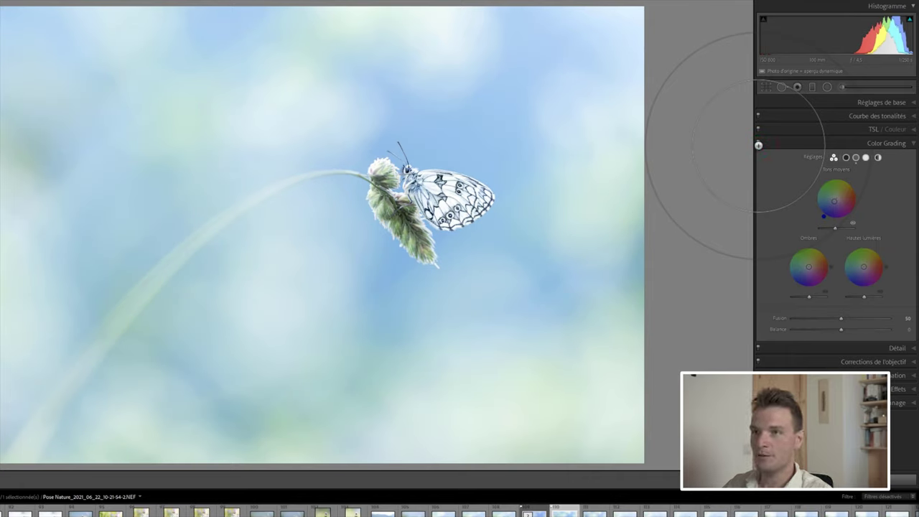
click(758, 145)
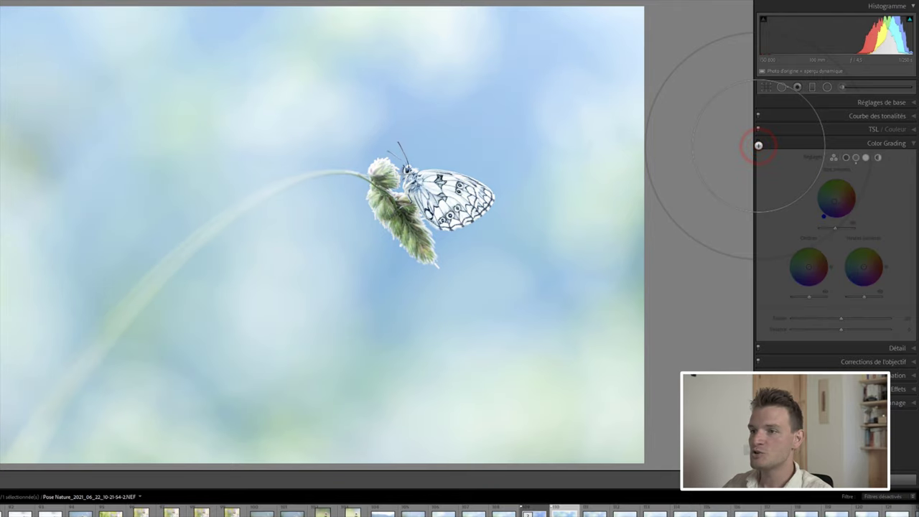
click(759, 145)
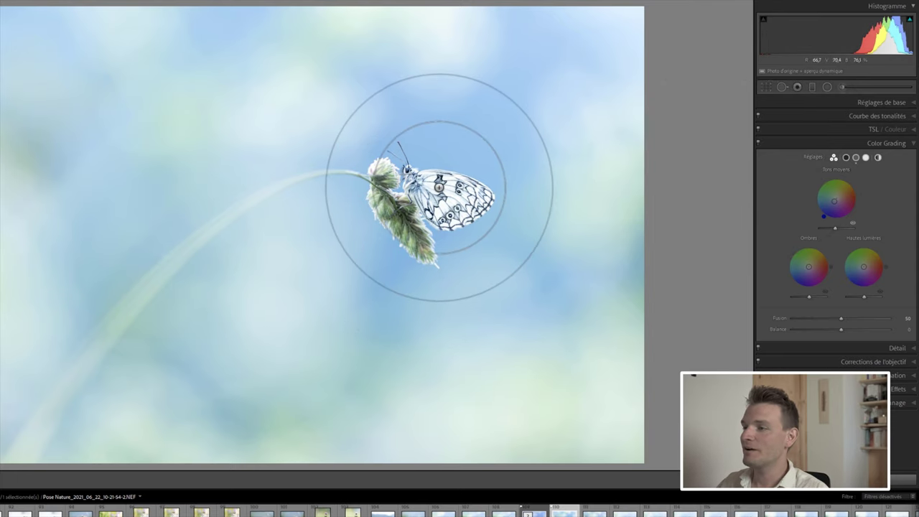
Select the butterfly brush mask and lower its Saturation to about −53.
click(436, 185)
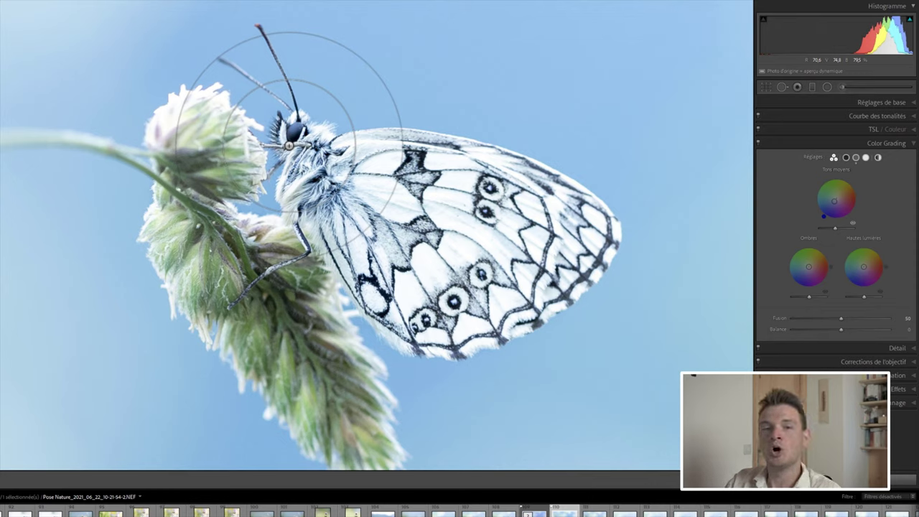
click(843, 85)
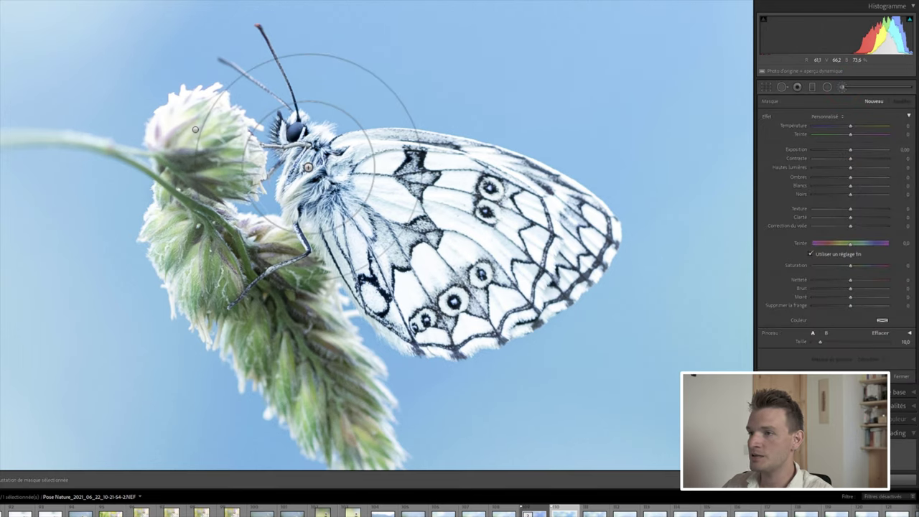
key(o)
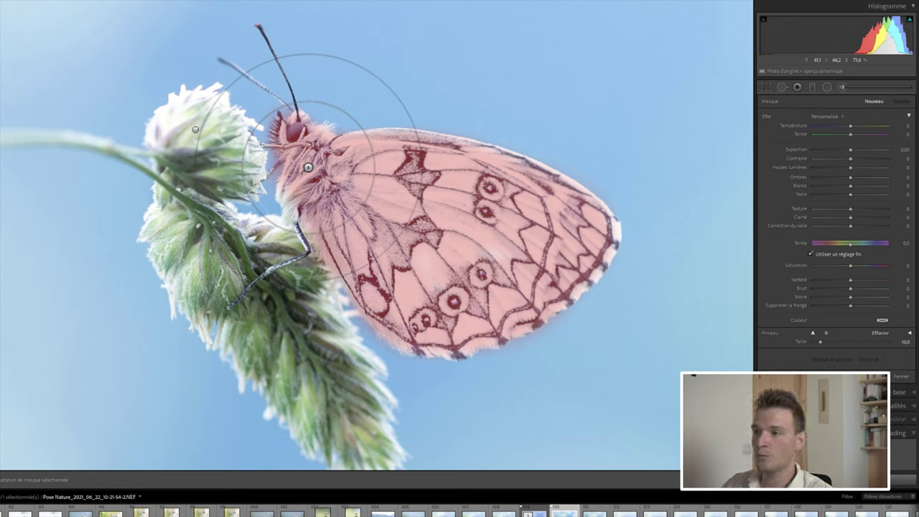
click(307, 167)
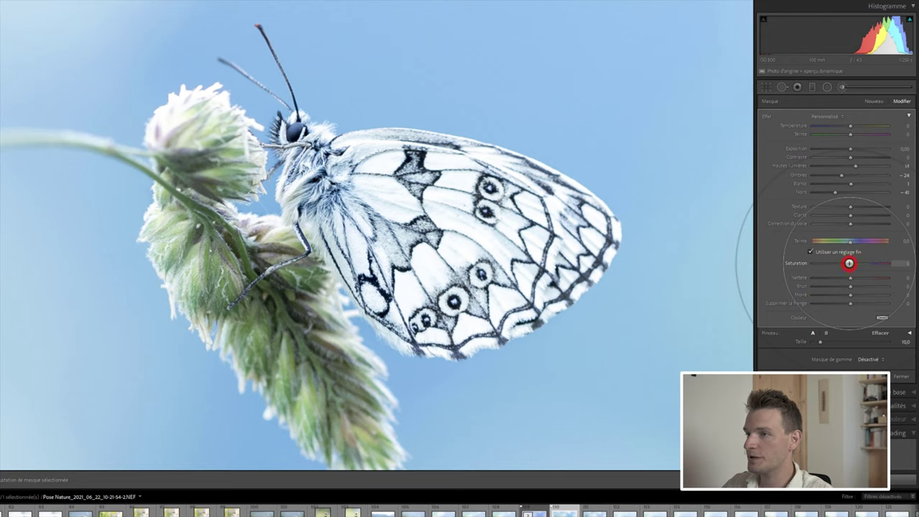
drag(849, 263, 831, 263)
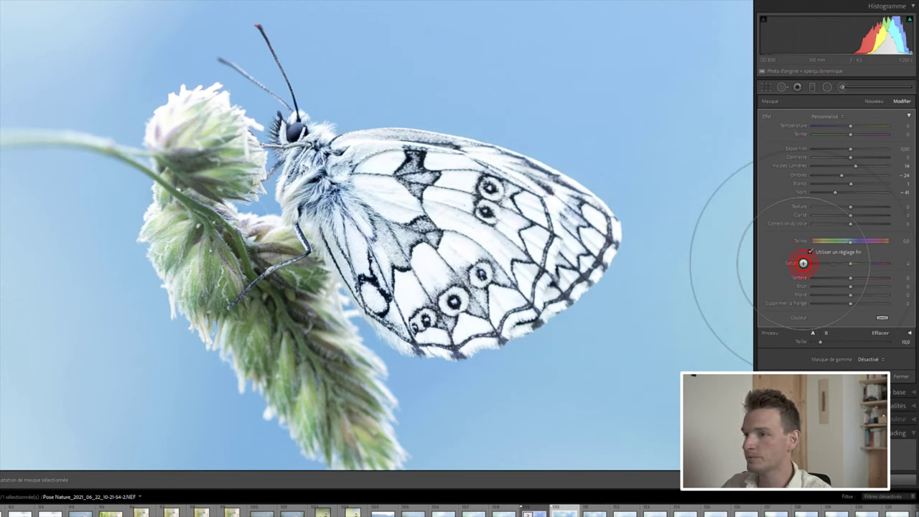
drag(802, 262, 849, 264)
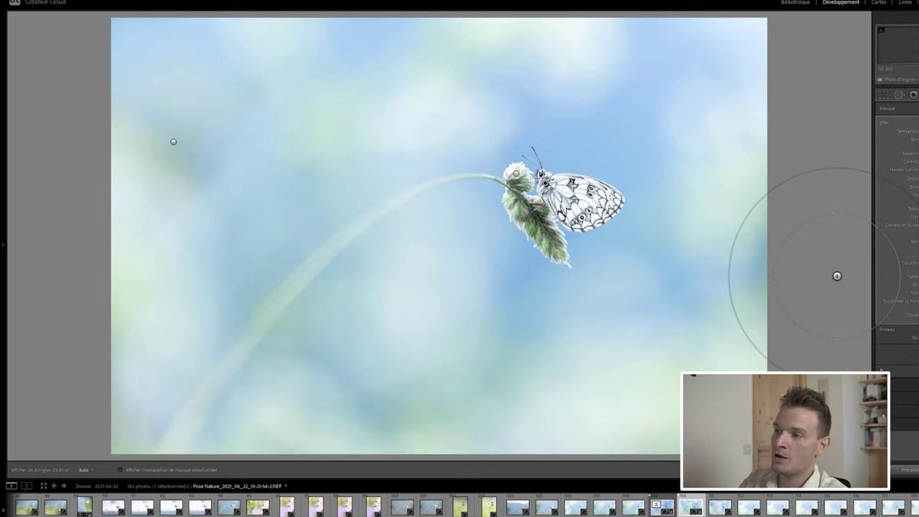
Show the butterfly photo in the Avant/Après before-and-after comparison view.
key(y)
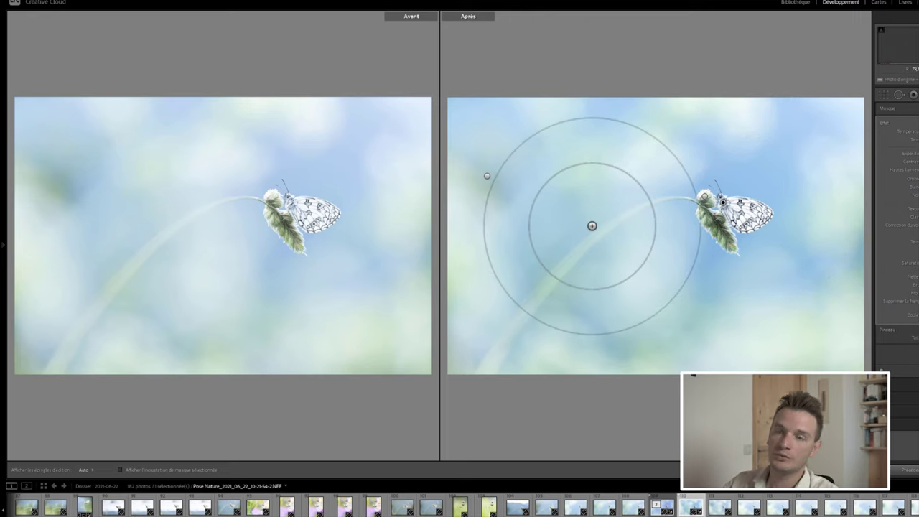
drag(592, 225, 597, 220)
Return to the single view and send the butterfly photo to Adobe Photoshop 2021.
key(y)
right_click(446, 314)
mouse_move(486, 178)
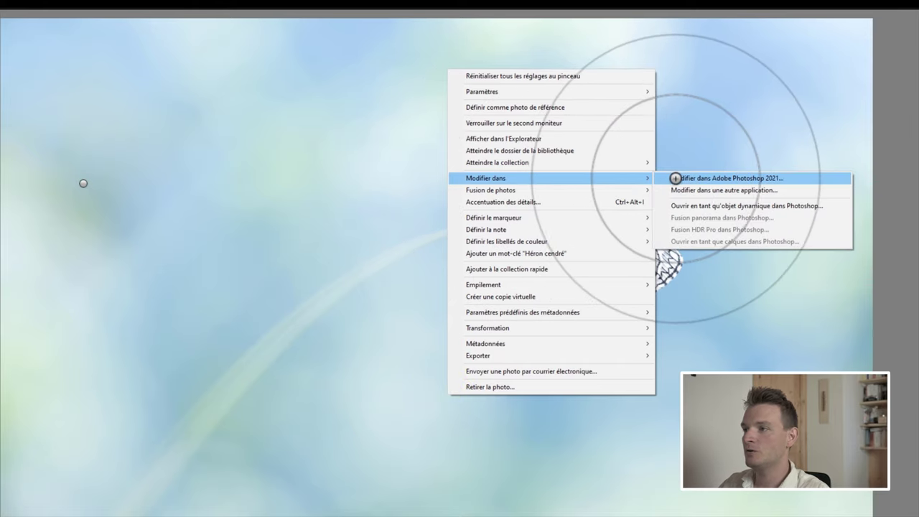
click(671, 178)
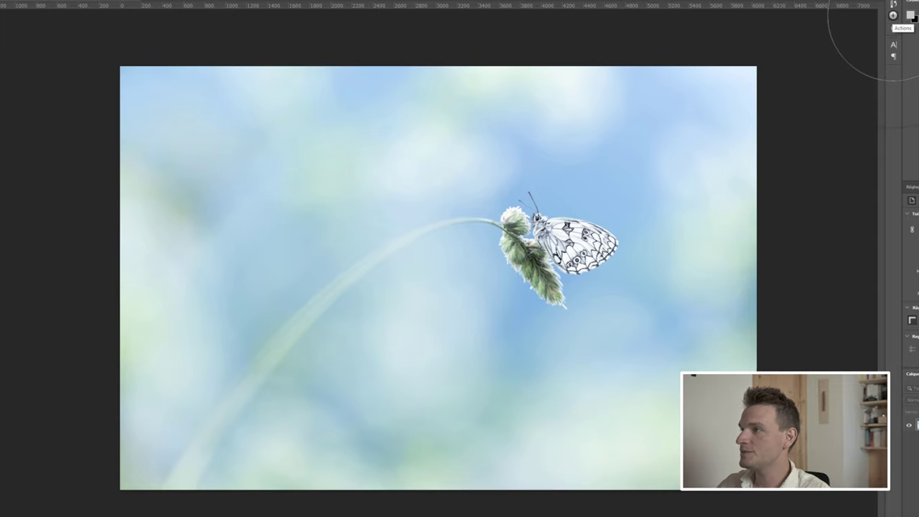
Run the Netteté : Macrophotographie (PS2019) action from the Actions panel on the butterfly.
click(180, 6)
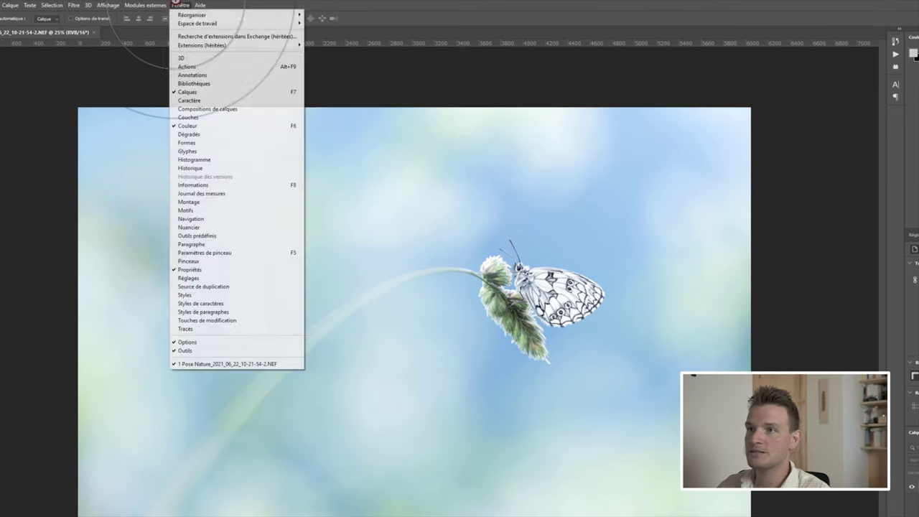
click(189, 66)
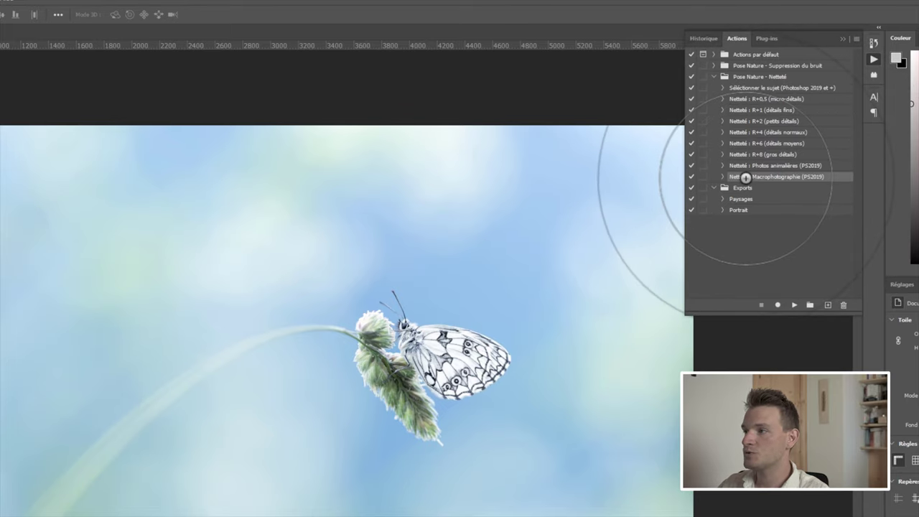
click(785, 179)
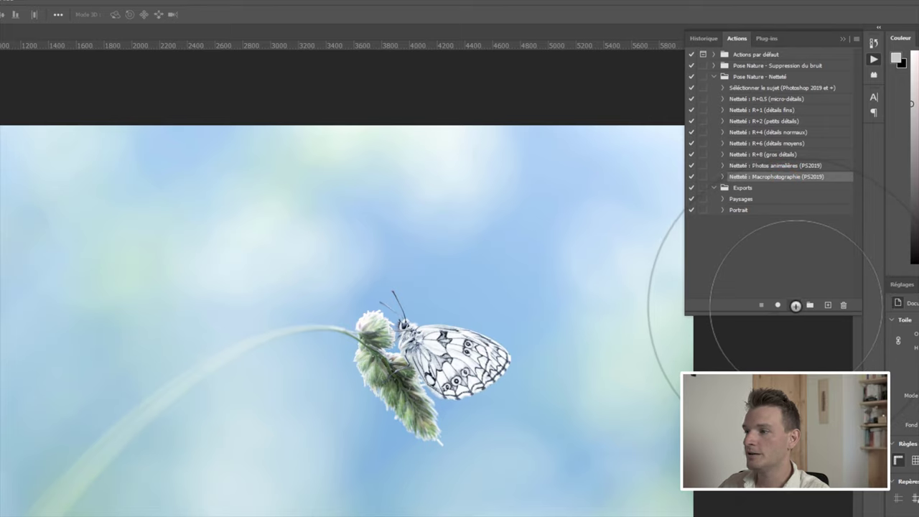
click(794, 307)
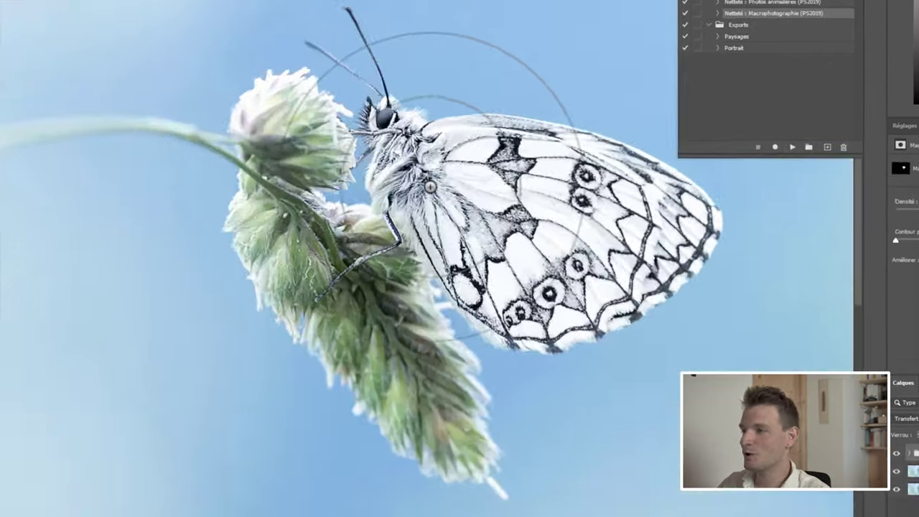
click(438, 174)
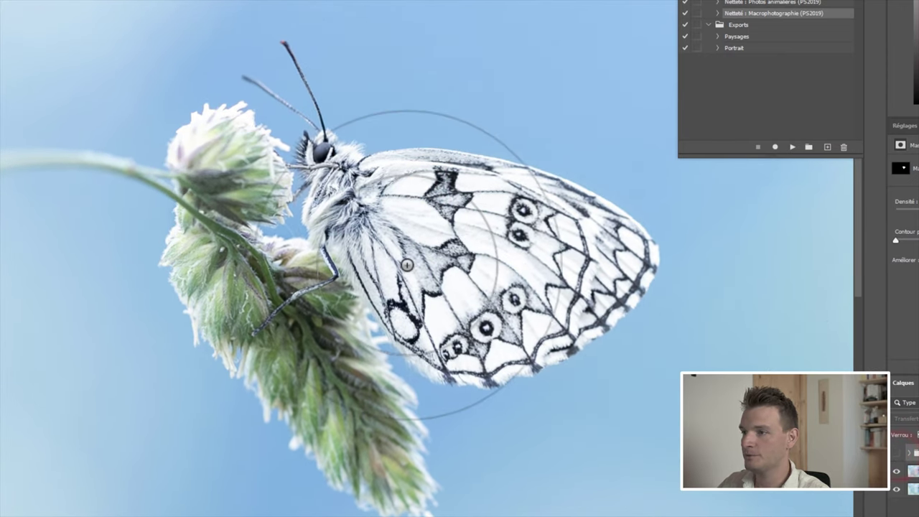
scroll(409, 265, up, 2)
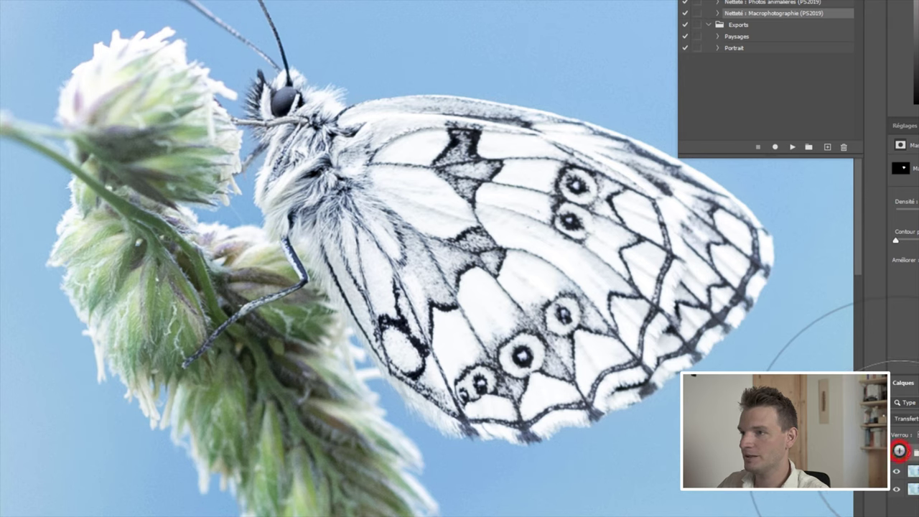
click(899, 450)
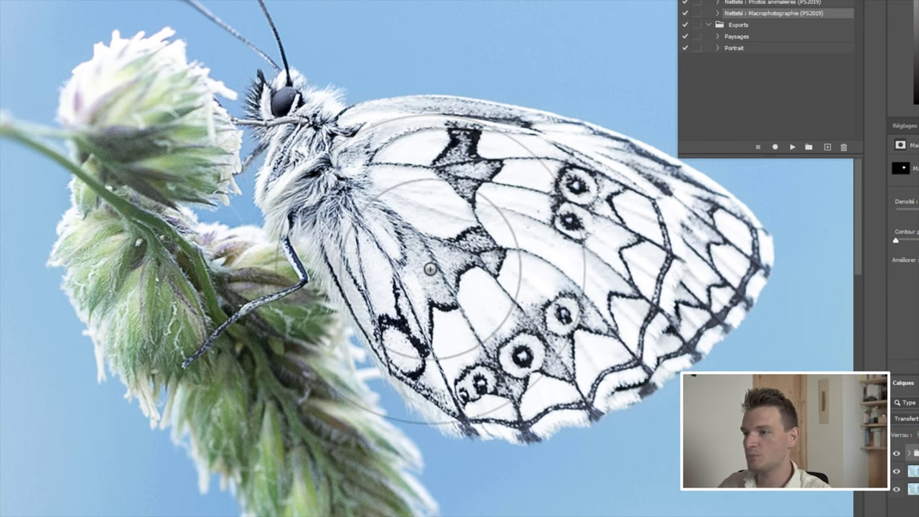
scroll(429, 268, down, 2)
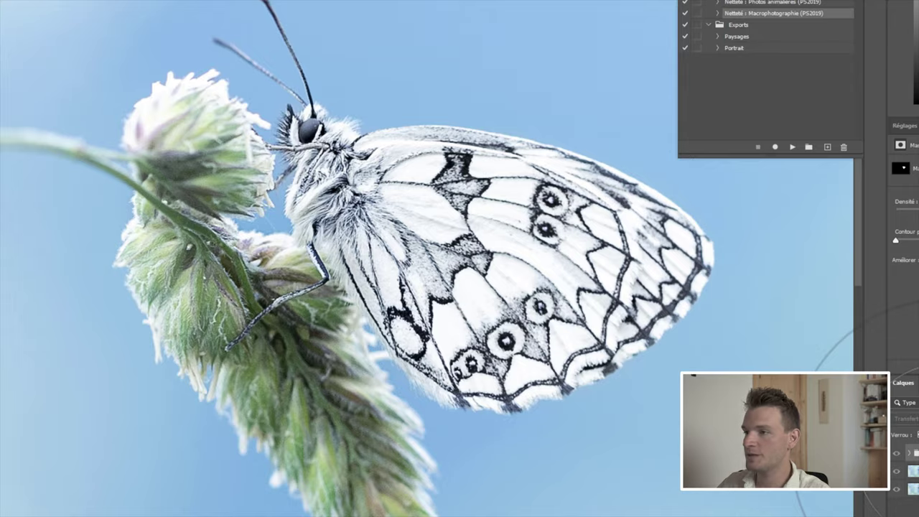
key(alt+backslash)
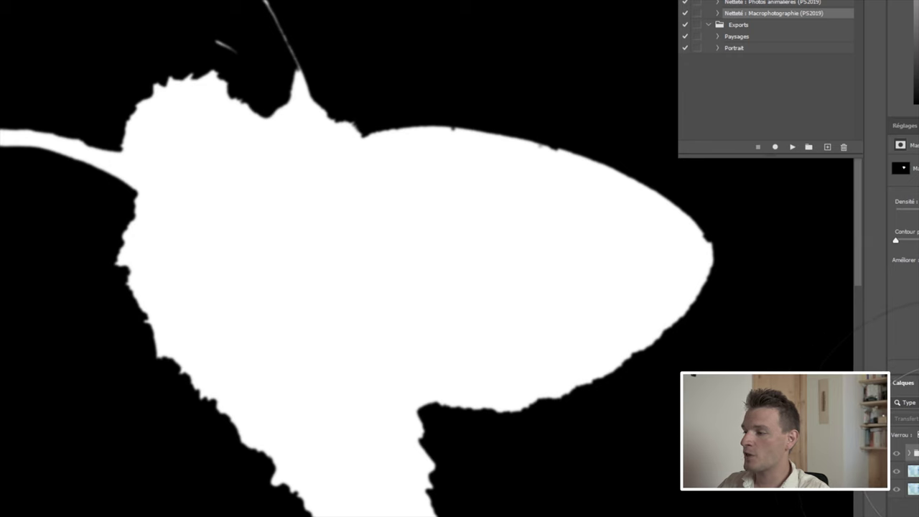
alt+click(914, 453)
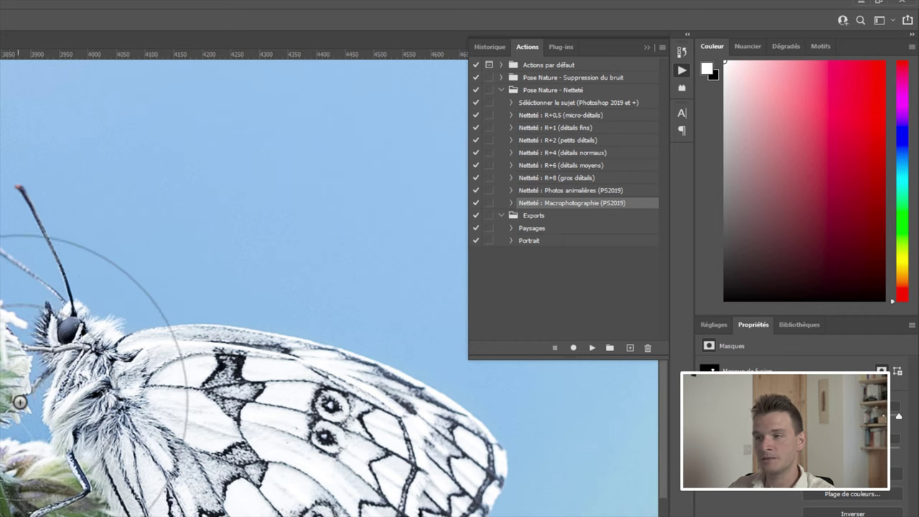
scroll(19, 402, down, 1)
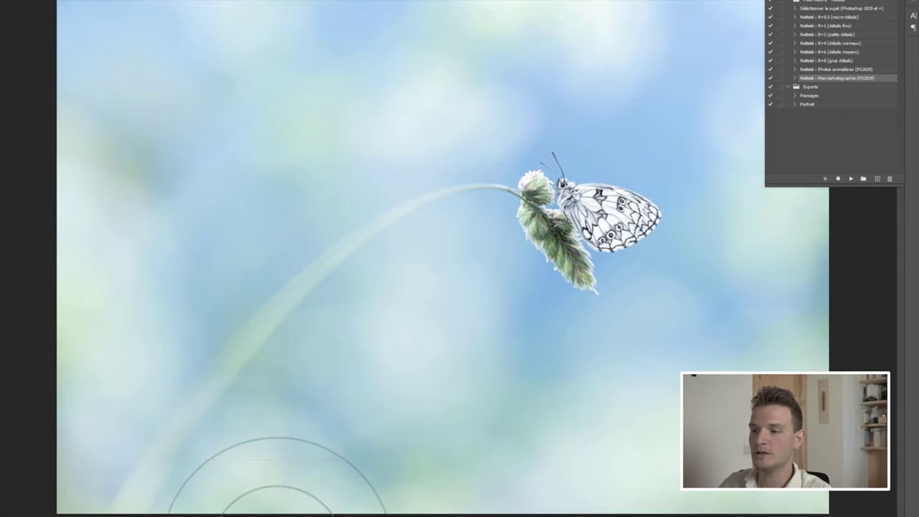
Back in Lightroom, lower the Noirs slider in Réglages de base to about -12.
click(278, 514)
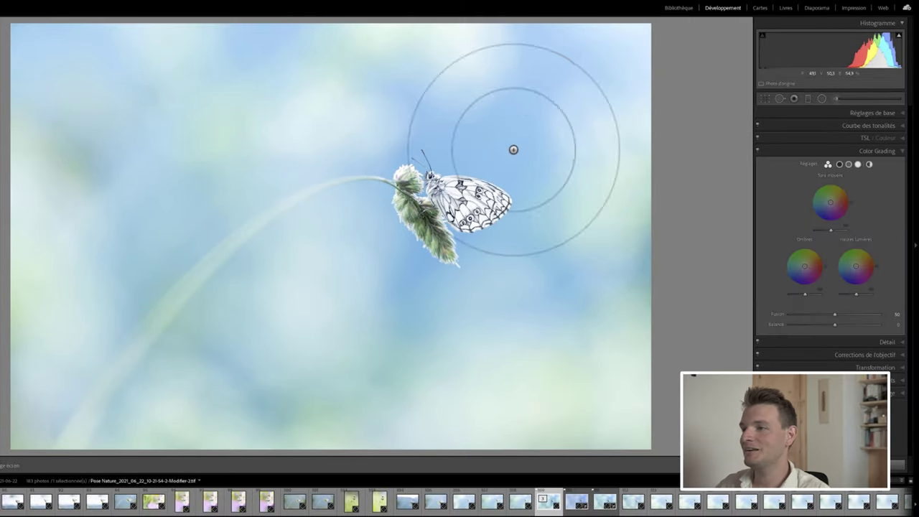
click(868, 114)
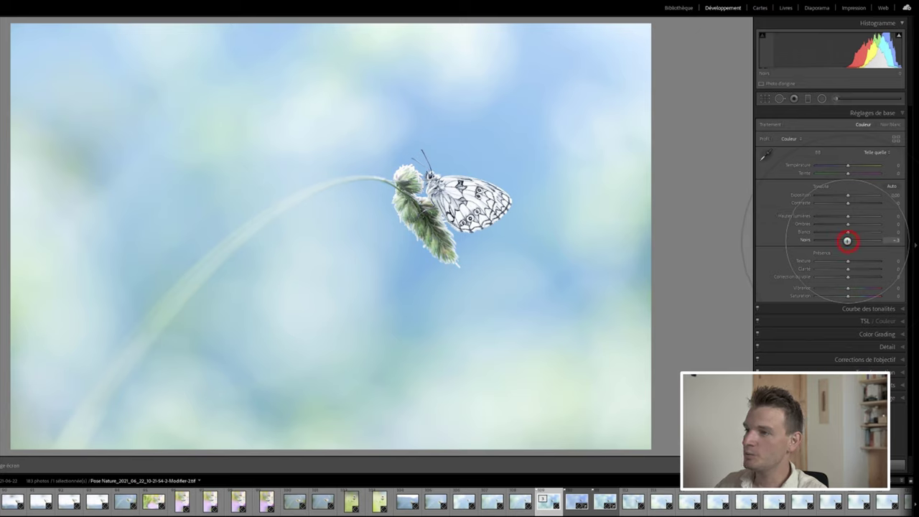
drag(848, 240, 835, 241)
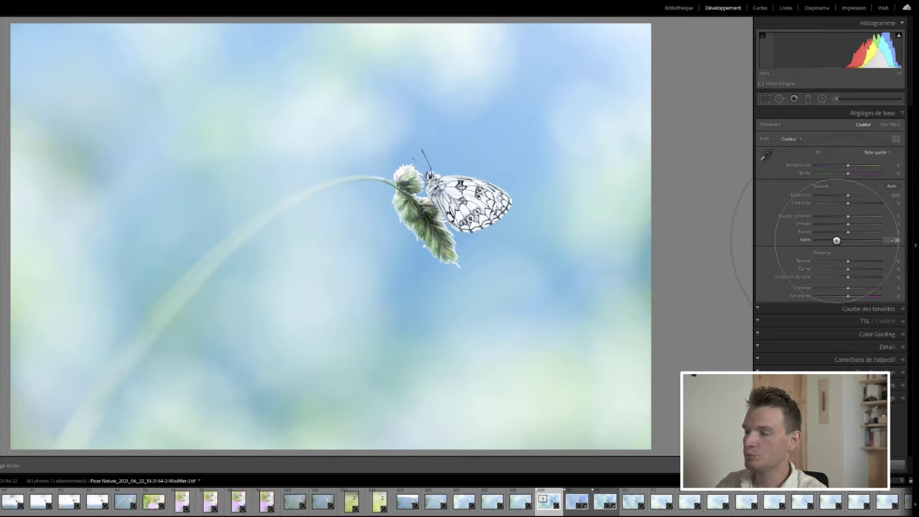